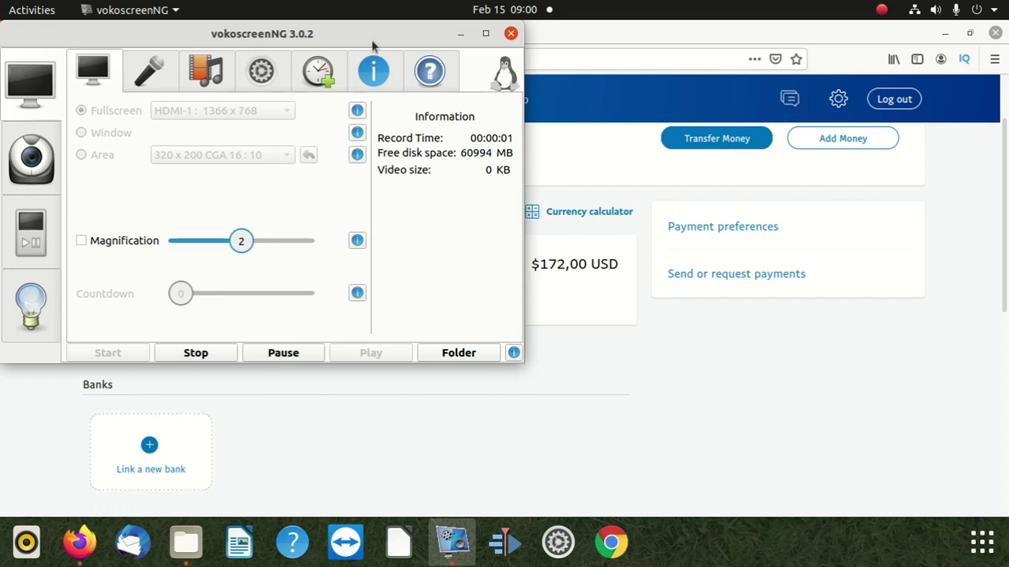
Step: Move the recorder window aside and go to the business Money wallet page
drag(373, 46, 373, 147)
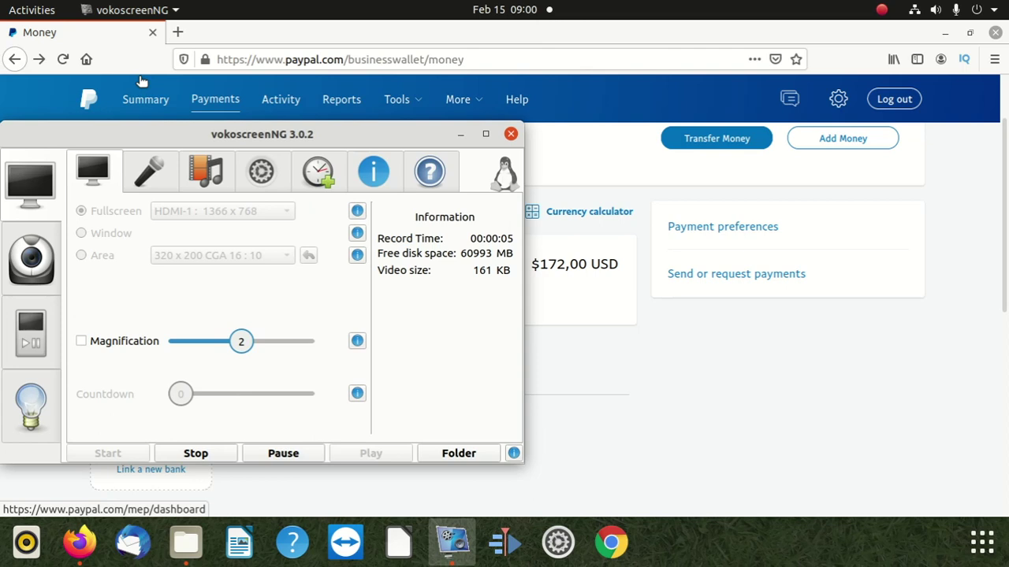
click(124, 96)
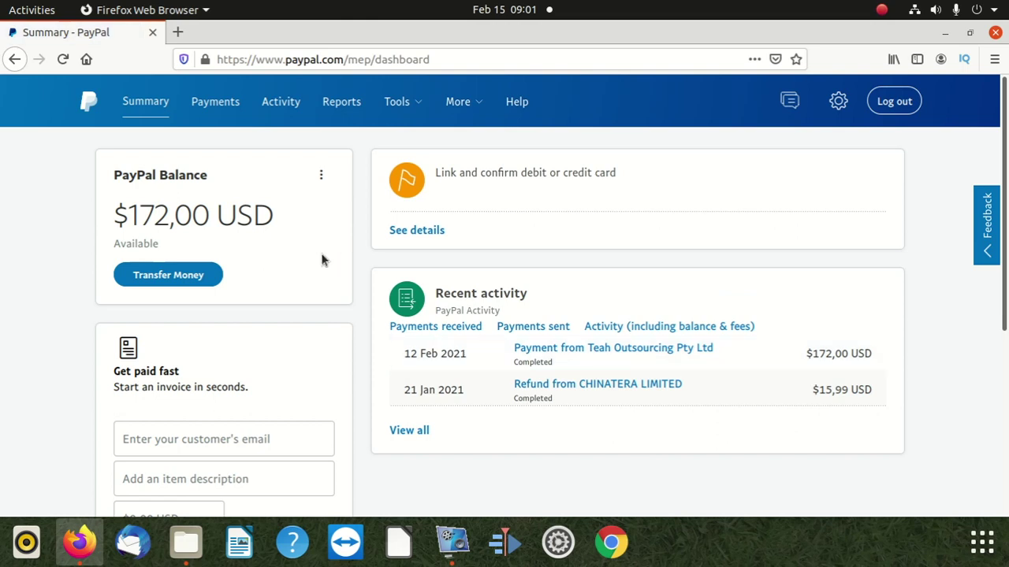
click(452, 543)
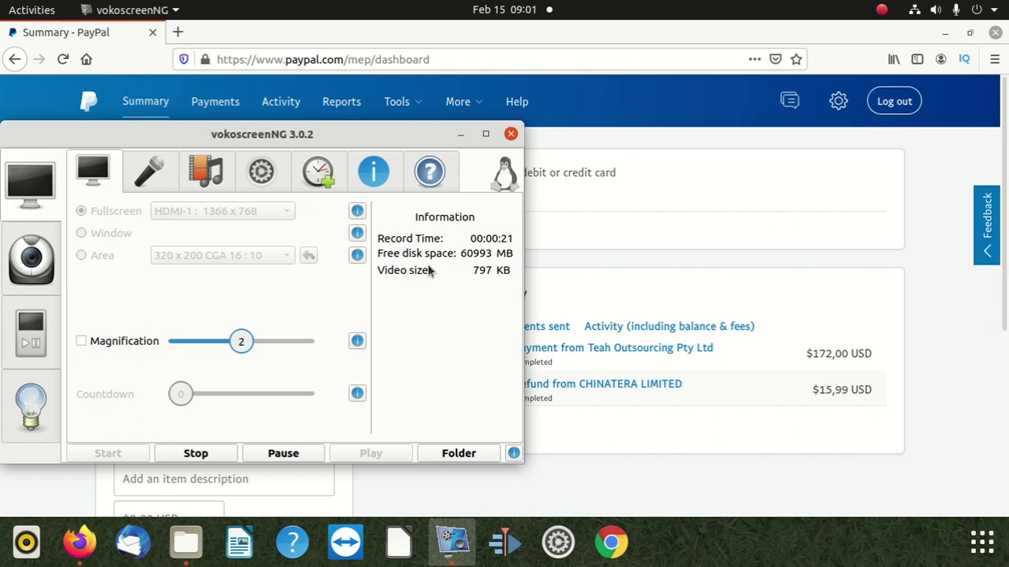
drag(365, 135, 829, 431)
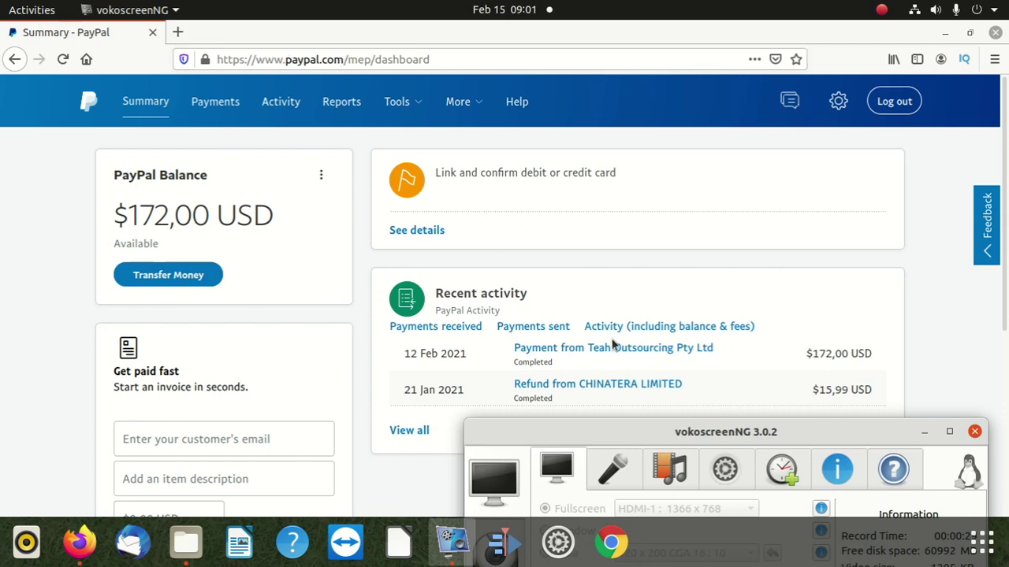
drag(851, 438, 806, 459)
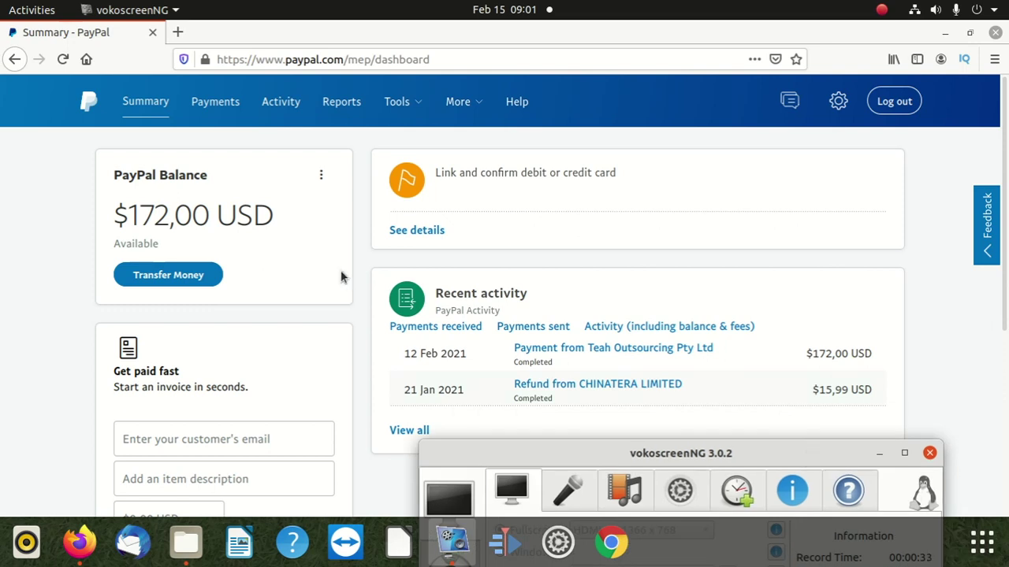
click(216, 102)
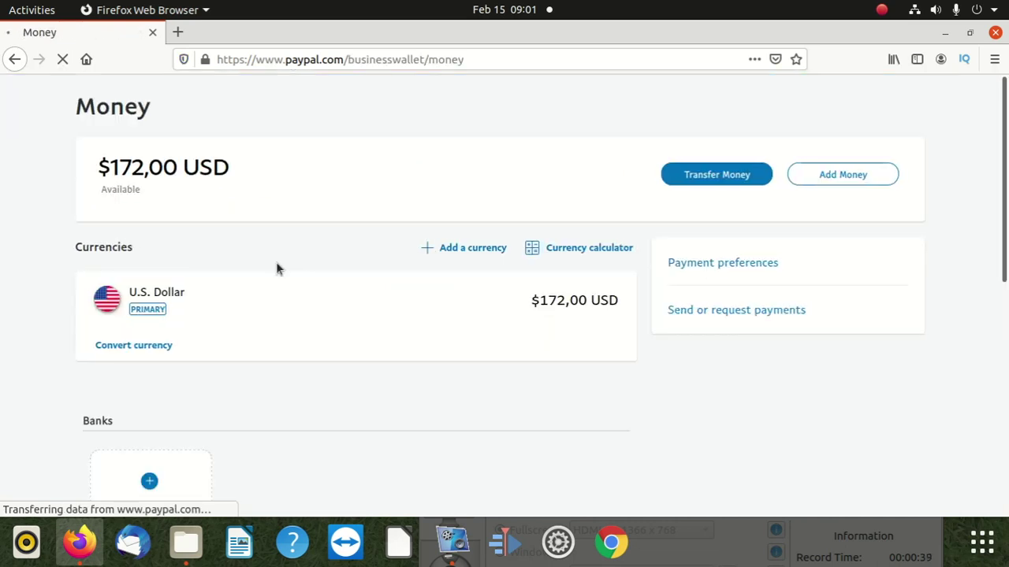
Step: From the Cards section, start linking a new card and set the card type to Visa
scroll(248, 308, down, 5)
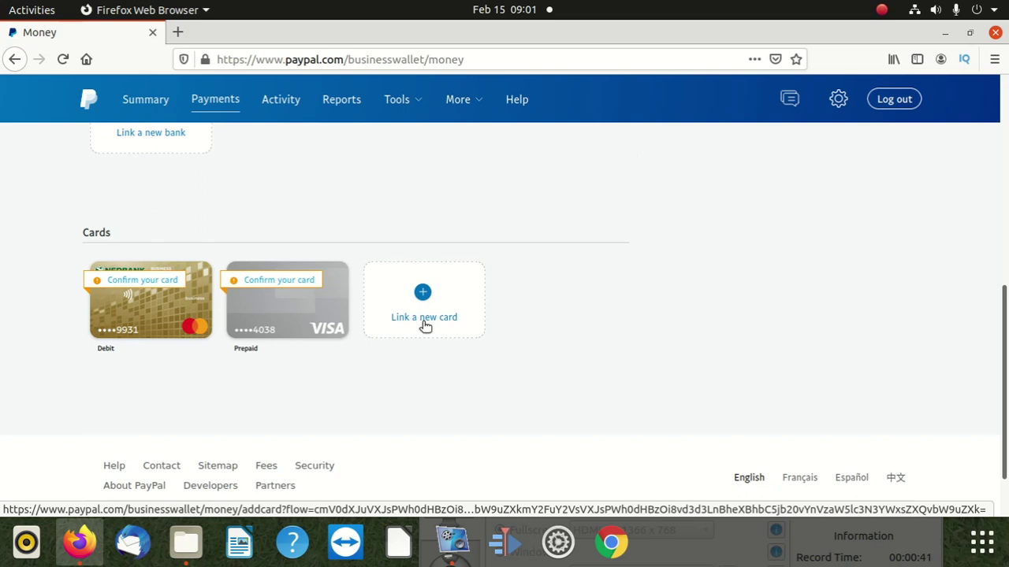
click(444, 318)
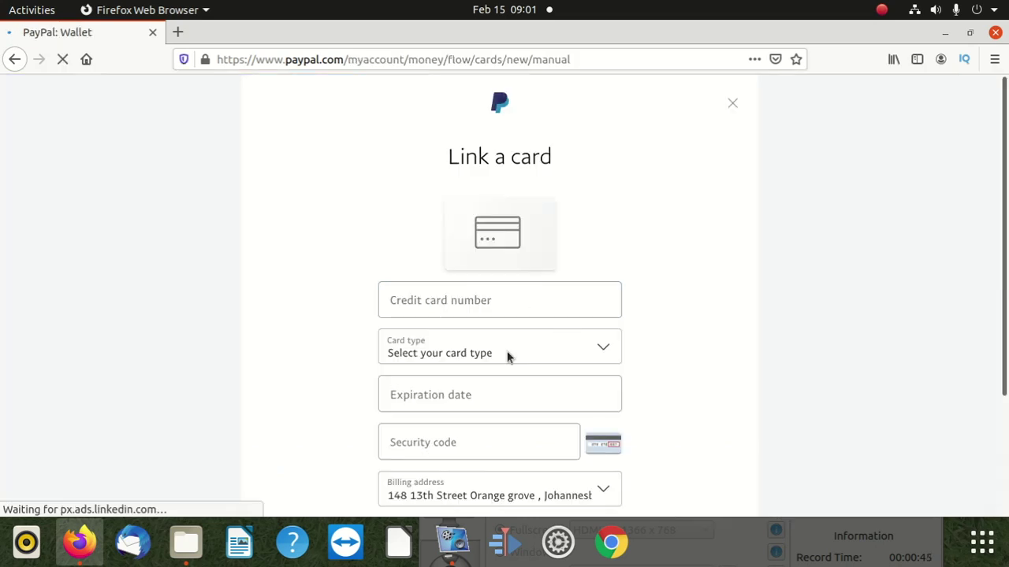
click(492, 301)
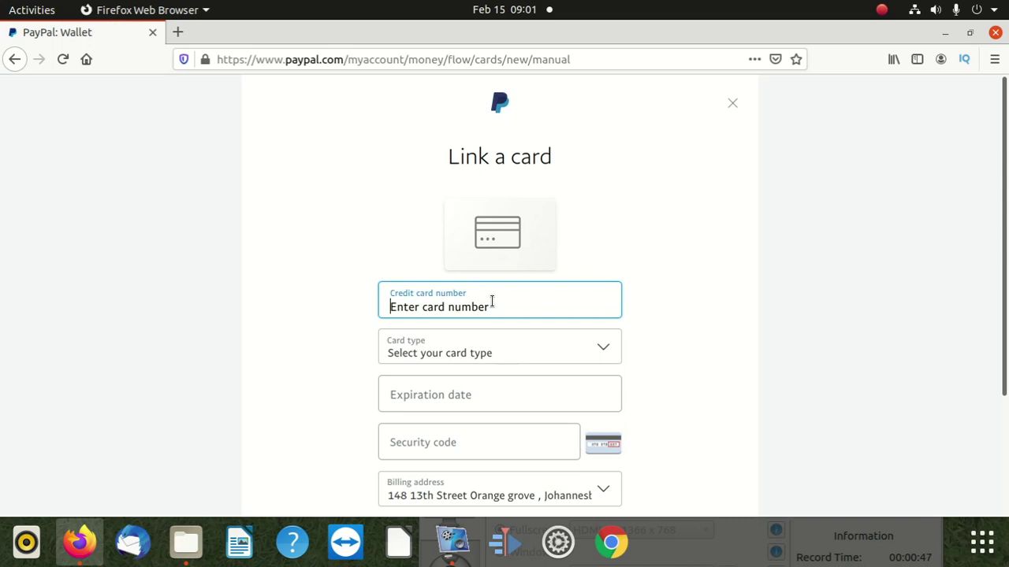
click(510, 344)
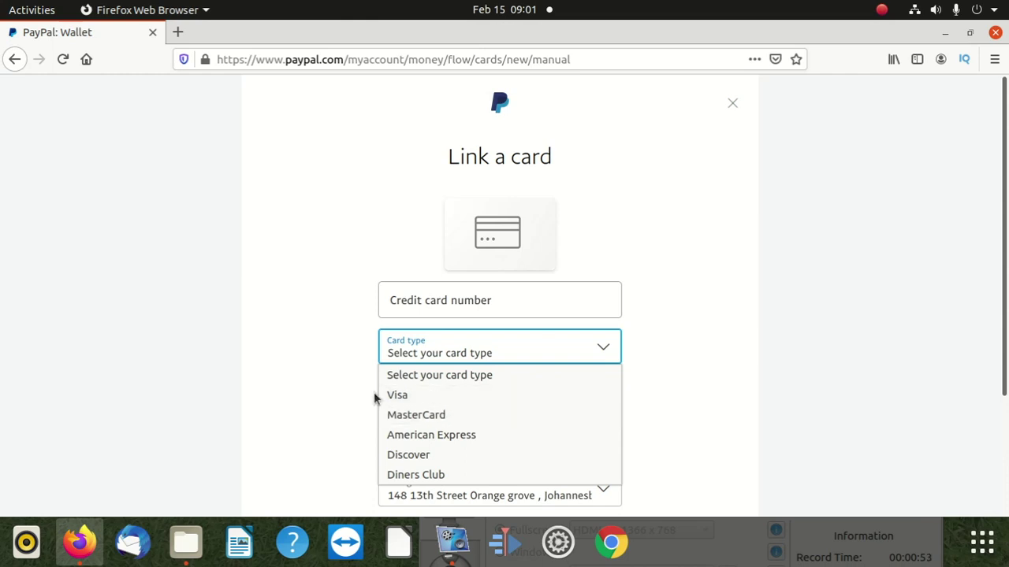
click(523, 302)
click(523, 302)
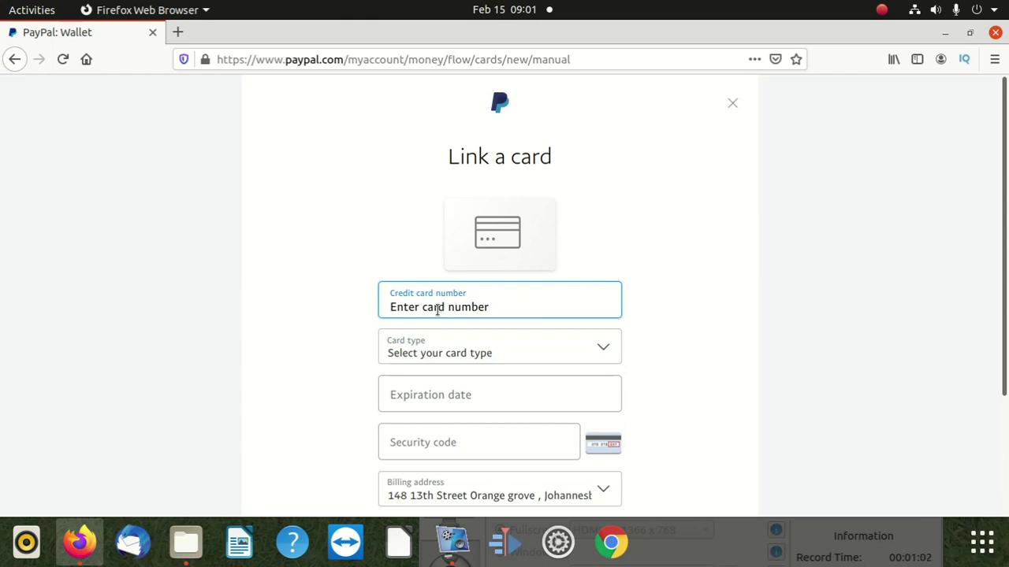
click(436, 355)
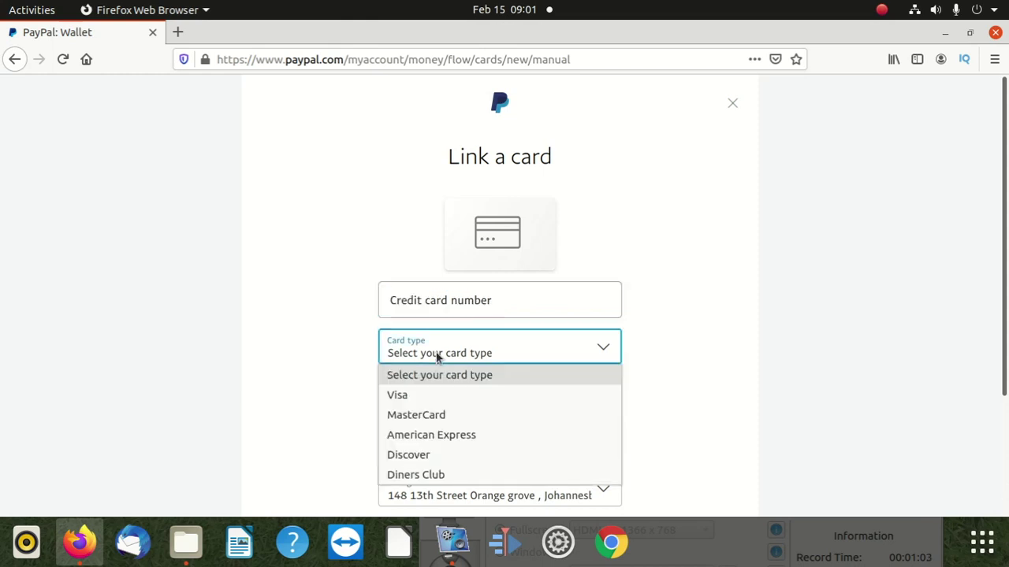
click(432, 397)
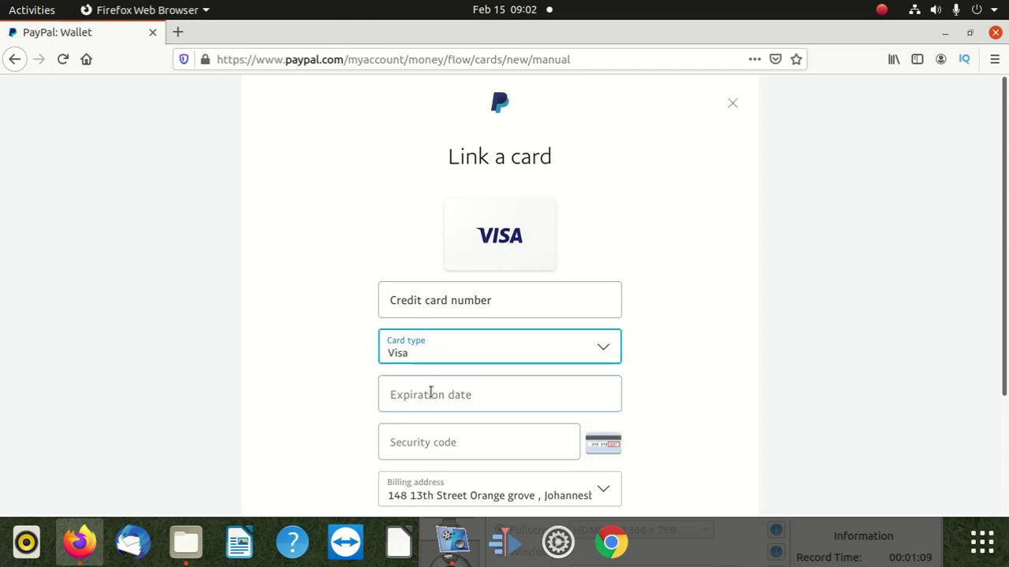
Step: Move through the expiration date and security code fields of the card form
click(452, 398)
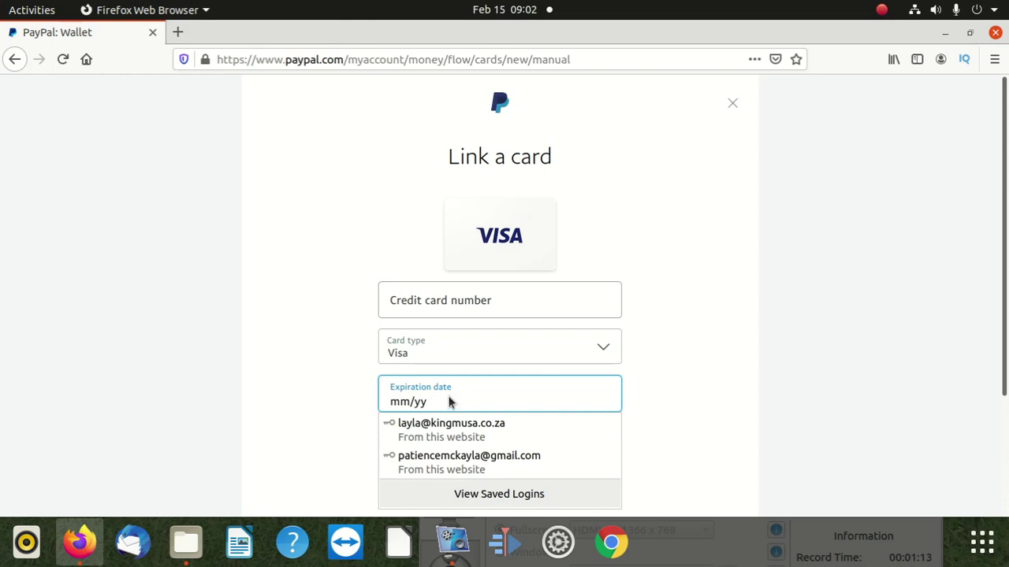
click(699, 366)
click(463, 442)
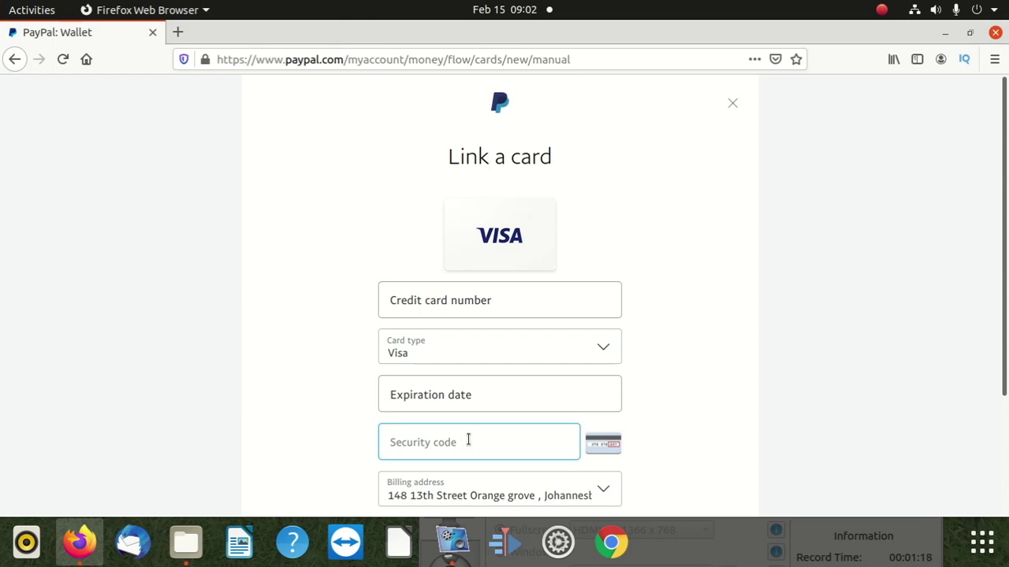
click(531, 378)
click(556, 444)
click(599, 446)
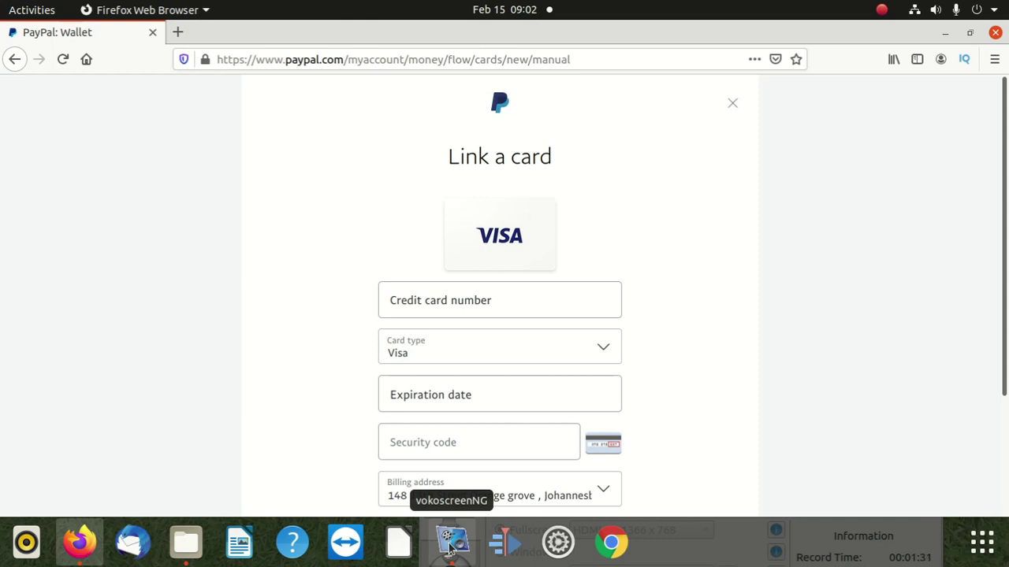
click(451, 542)
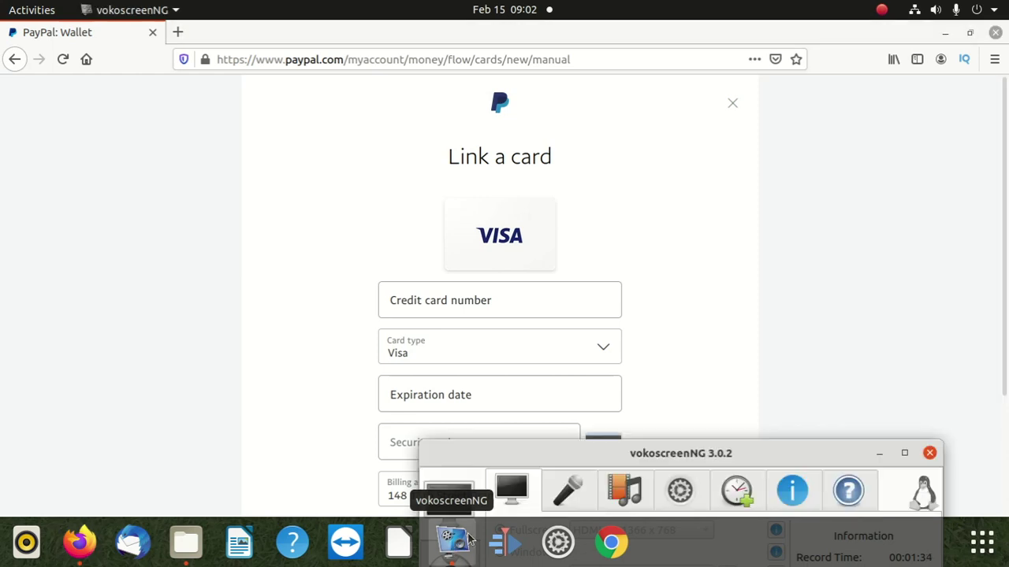
Step: Pause recording during card entry, then move the recorder aside to reveal the link confirmation
drag(529, 462, 416, 155)
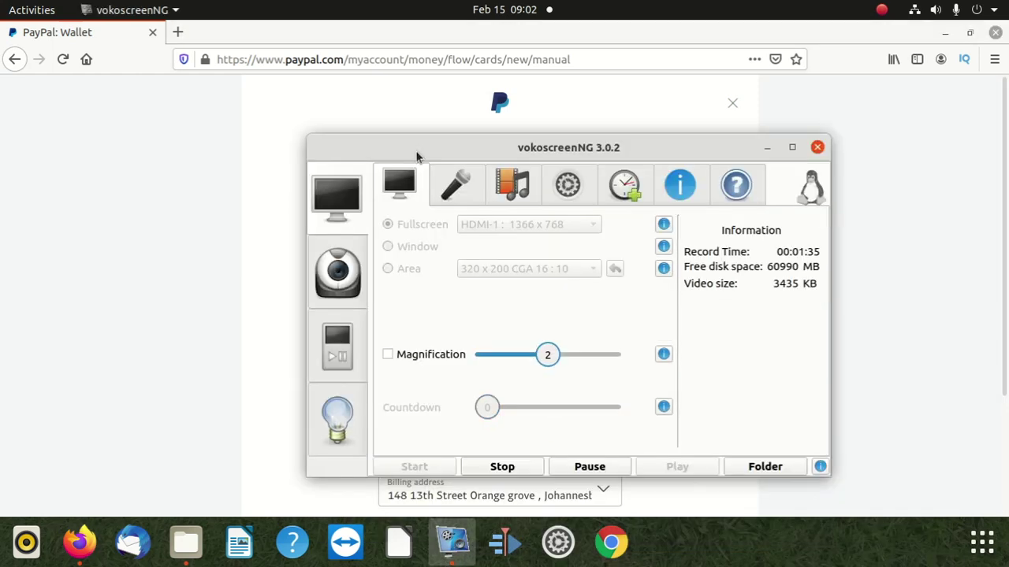
click(587, 466)
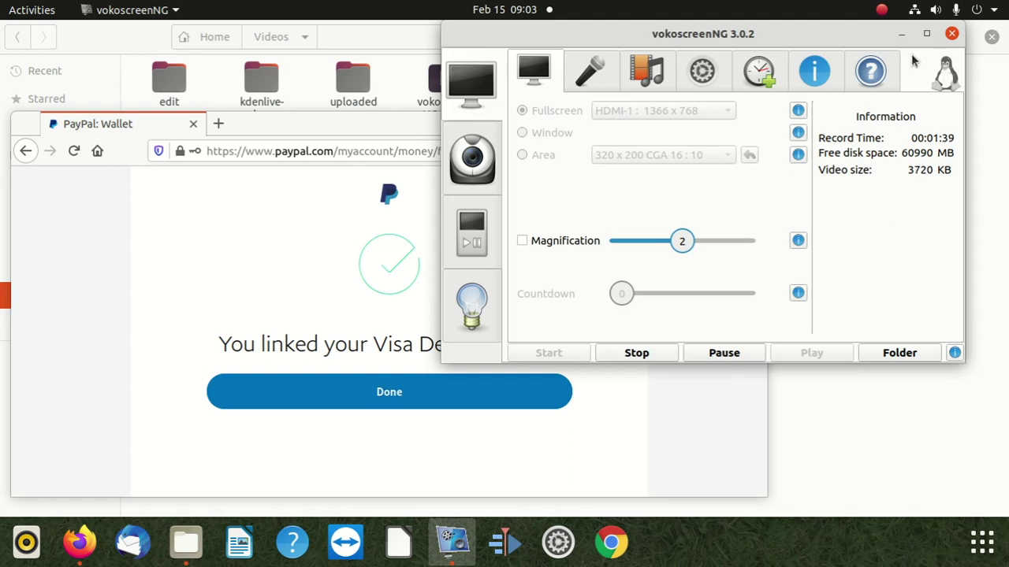
drag(851, 34, 803, 490)
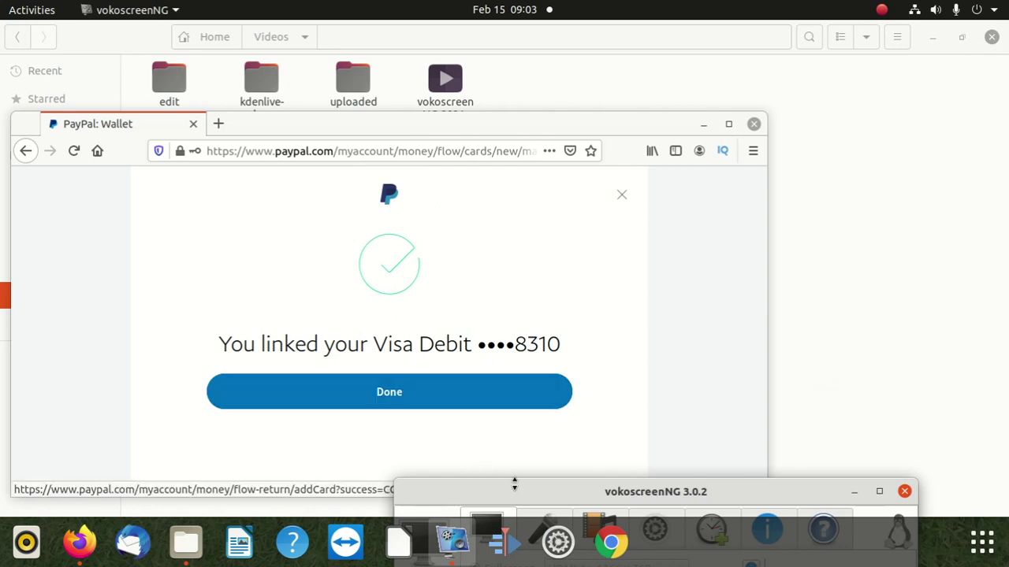
drag(513, 481, 538, 55)
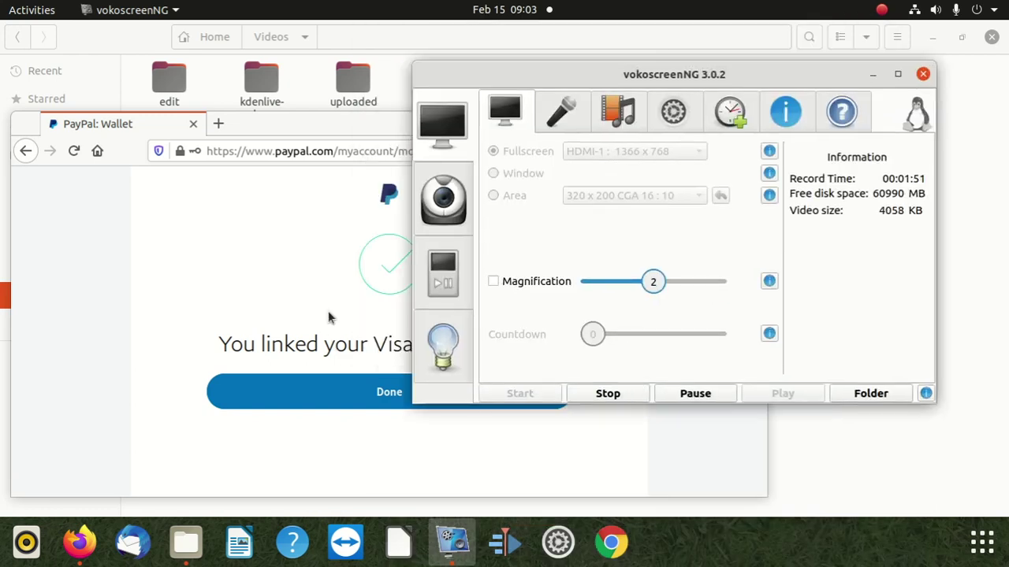
drag(661, 71, 899, 150)
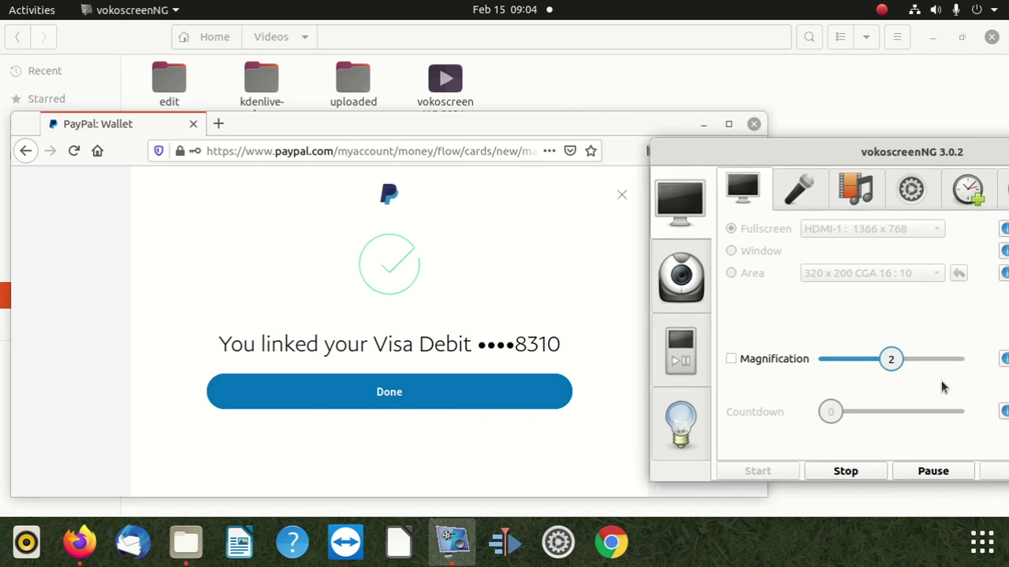
Step: Reload the Money wallet page, scroll to Cards and open the Visa ••••8310 card
click(933, 472)
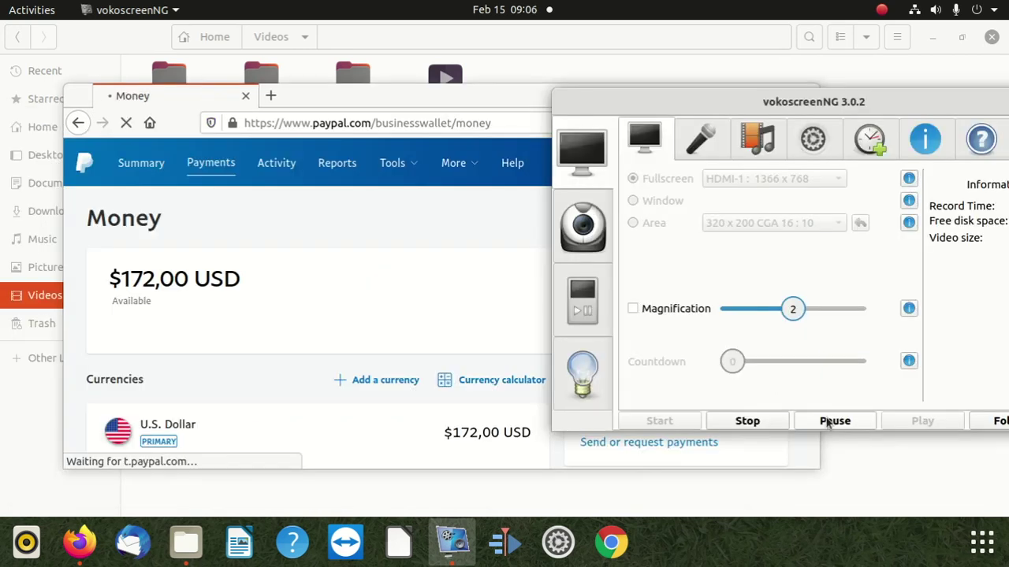
click(331, 193)
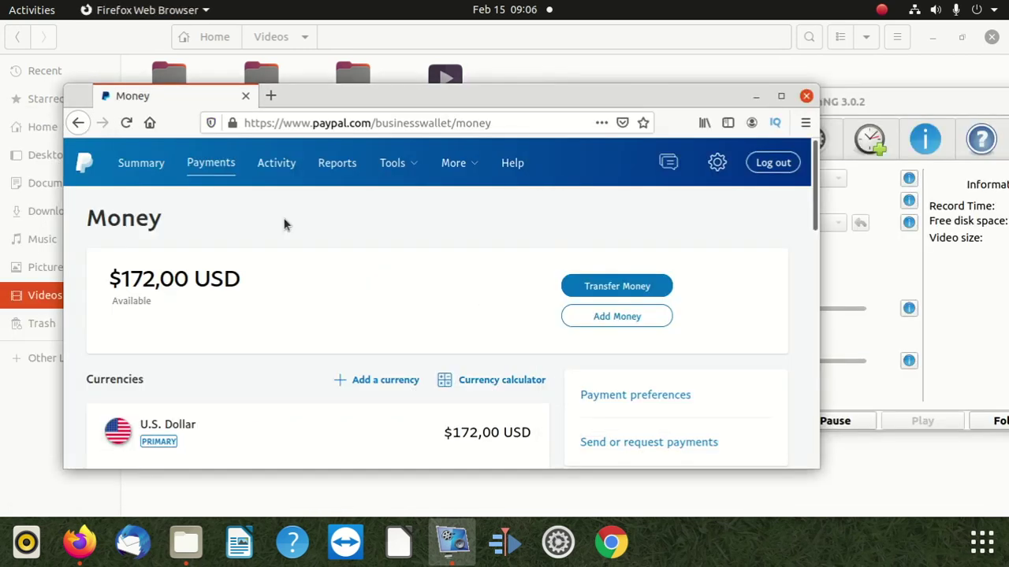
click(224, 167)
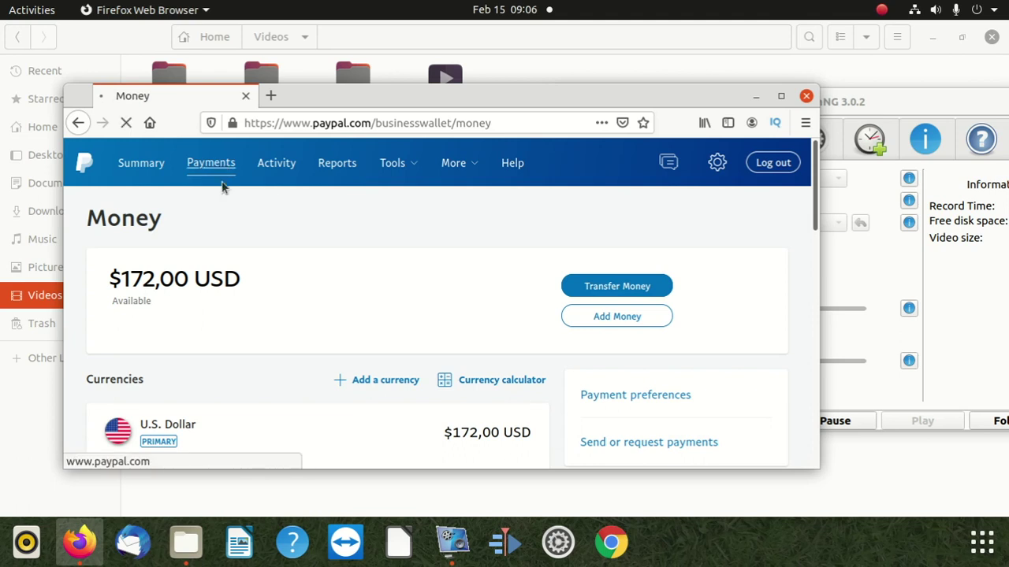
scroll(260, 284, down, 5)
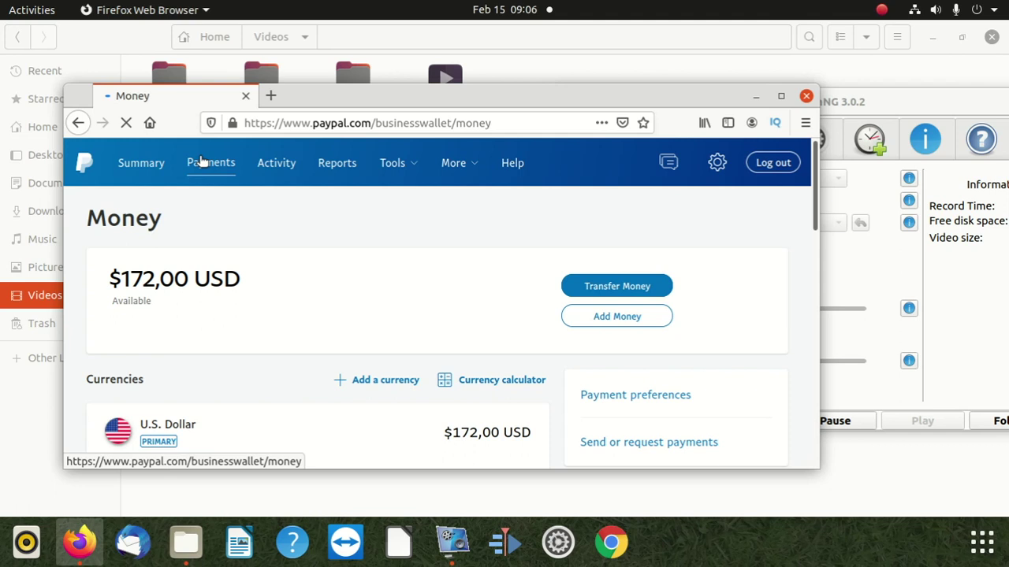
scroll(342, 365, down, 10)
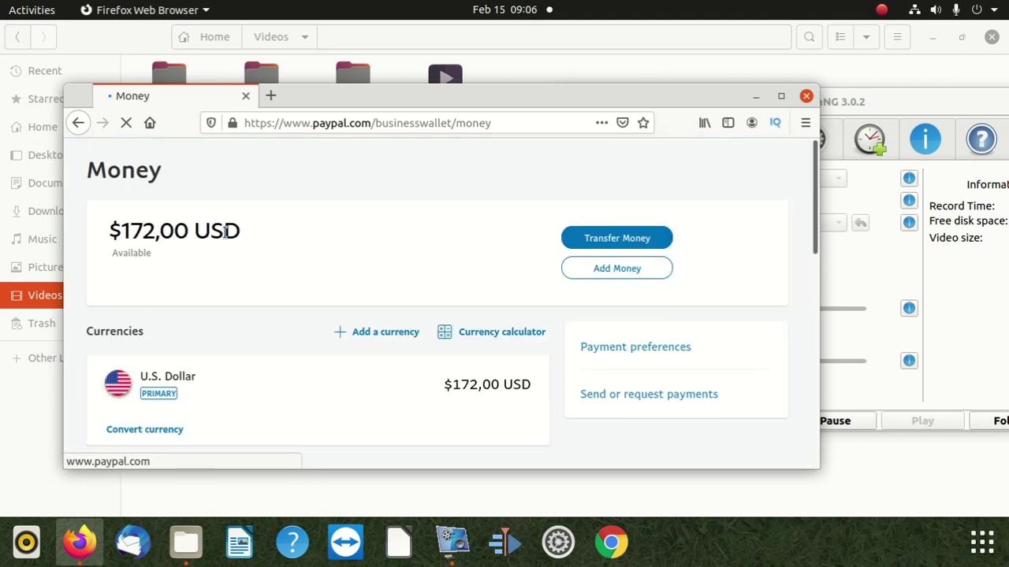
scroll(277, 310, down, 8)
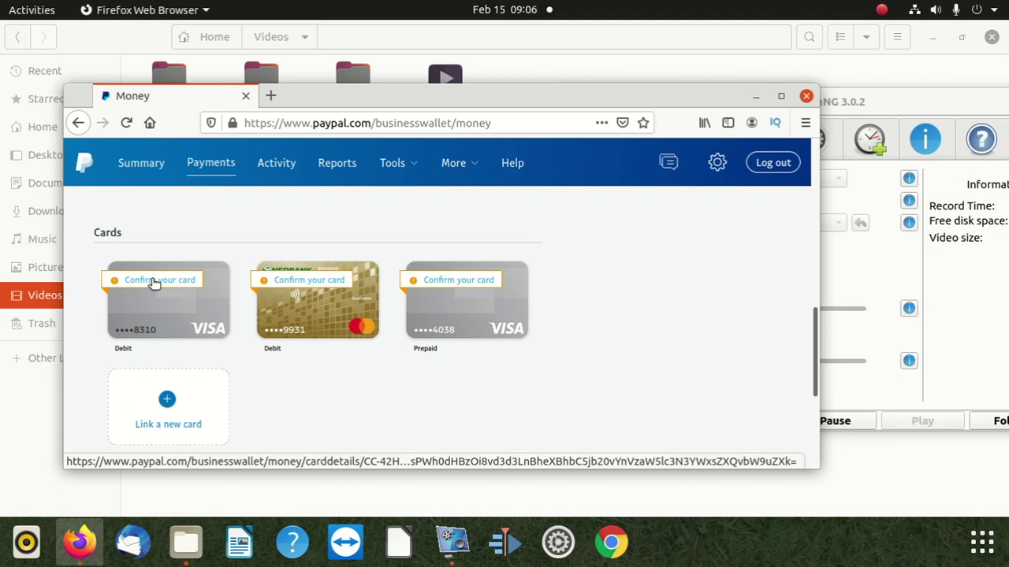
click(154, 280)
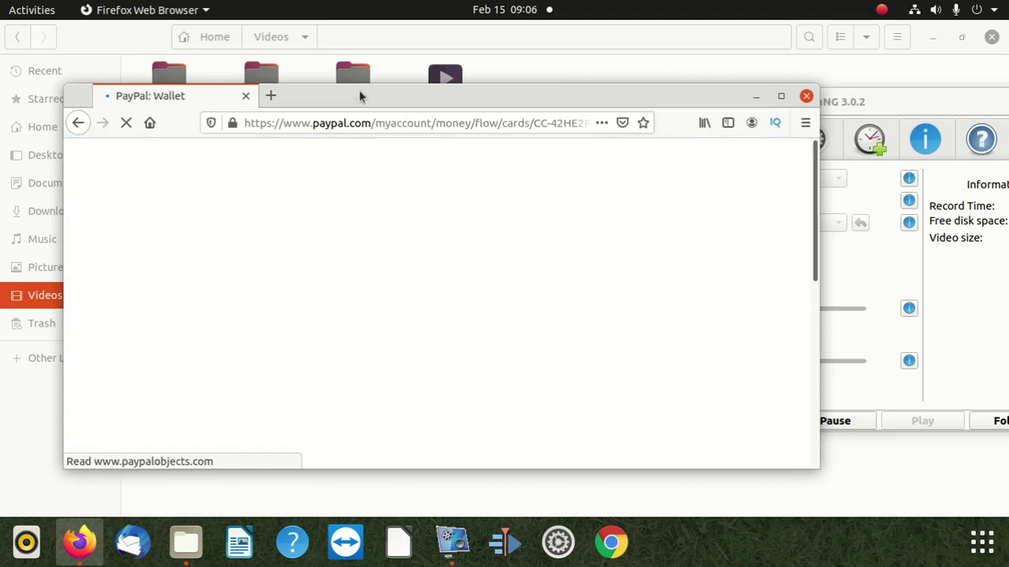
Step: Reposition the browser, scroll the Visa Debit ••••8310 card page, and pause then resume recording
drag(360, 95, 349, 200)
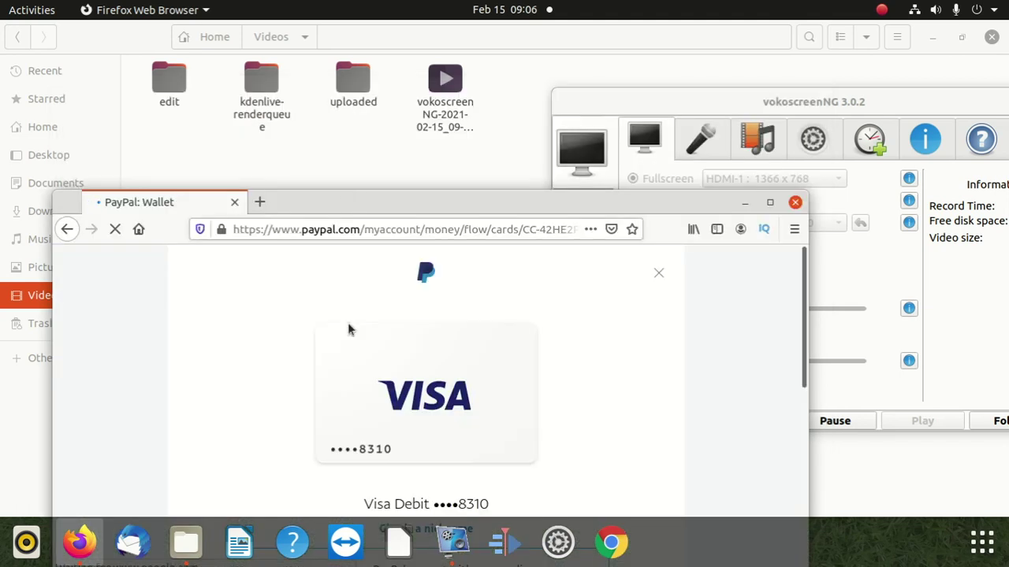
drag(435, 209, 451, 45)
scroll(490, 406, down, 1)
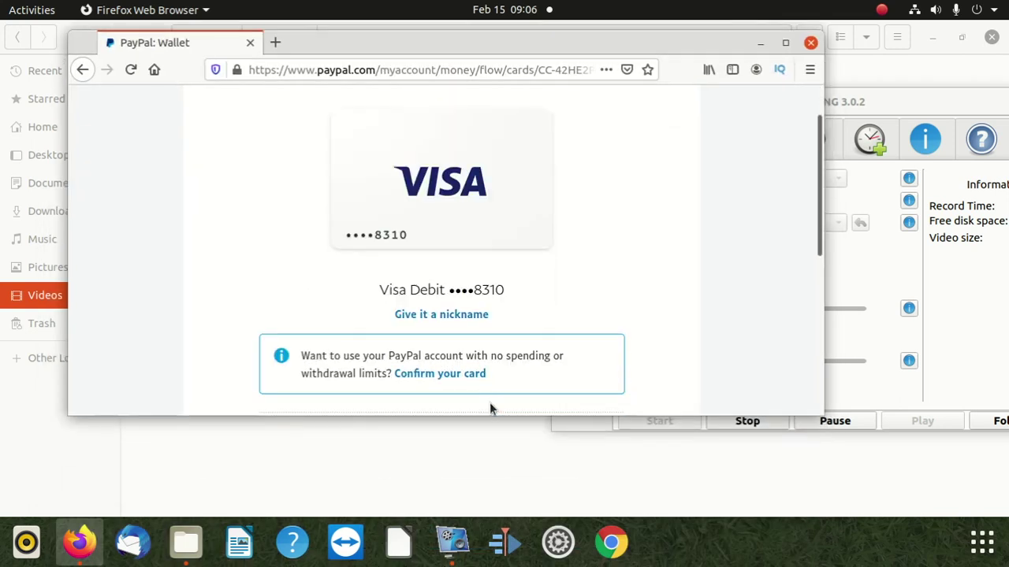
scroll(489, 390, down, 1)
scroll(485, 347, down, 1)
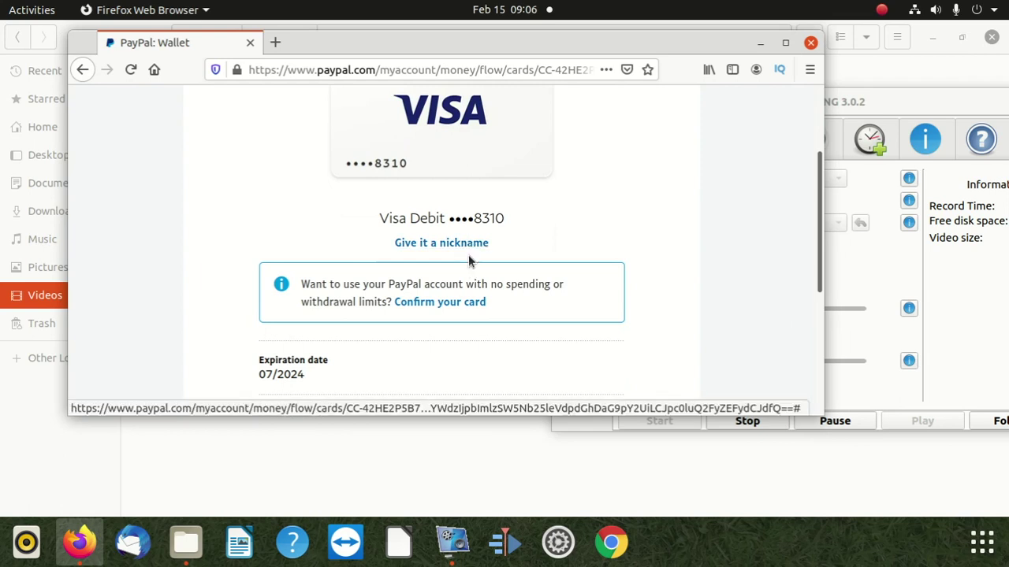
scroll(468, 262, down, 1)
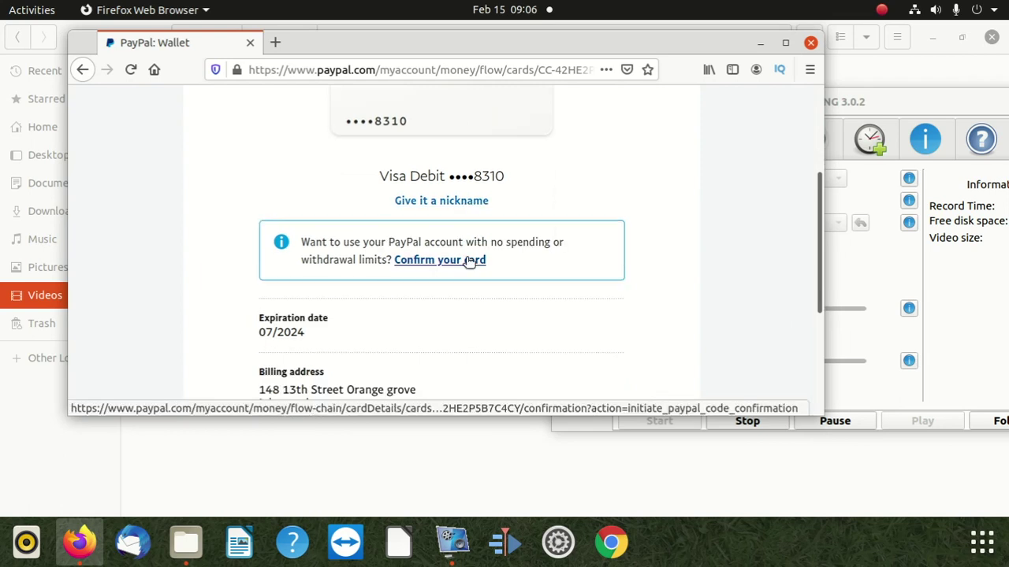
scroll(469, 262, up, 1)
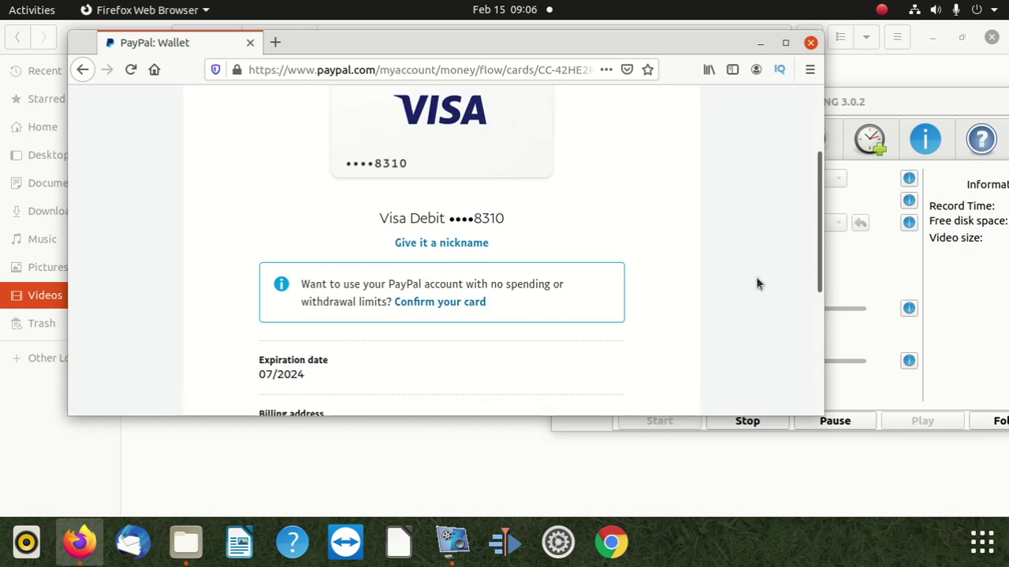
click(877, 249)
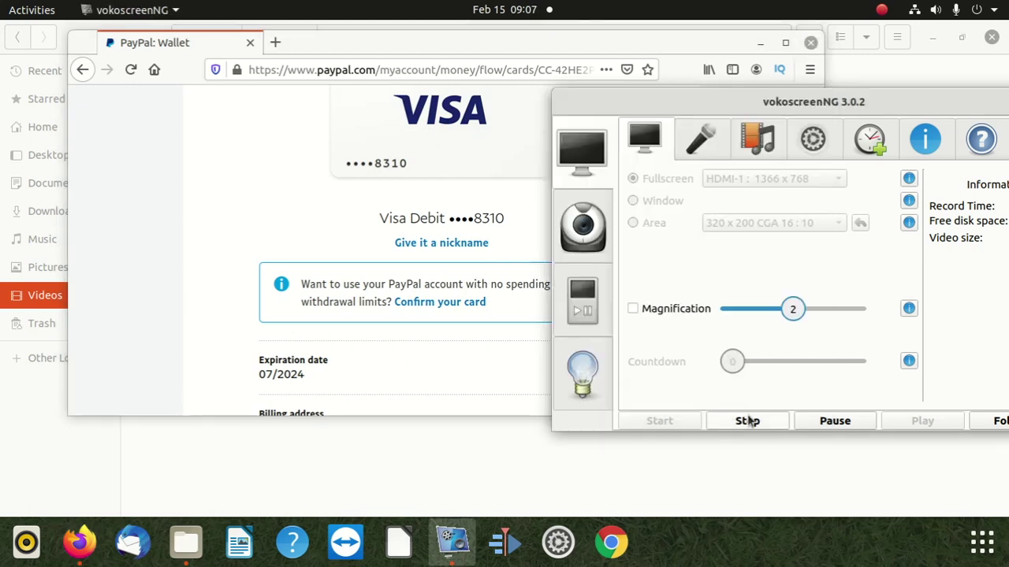
click(857, 426)
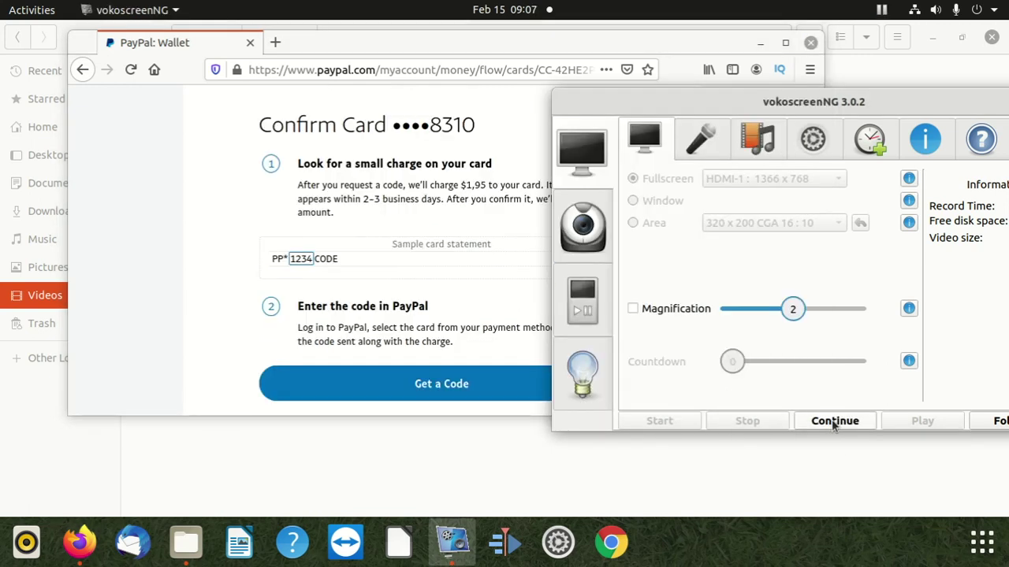
click(831, 419)
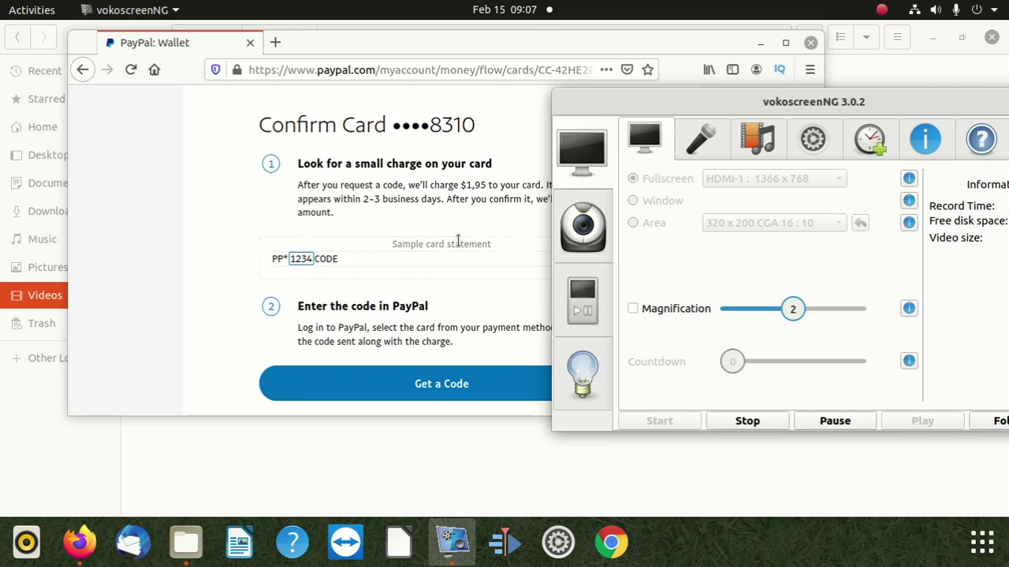
Step: Scroll down the Confirm Card page and request a confirmation code with Get a Code
click(218, 225)
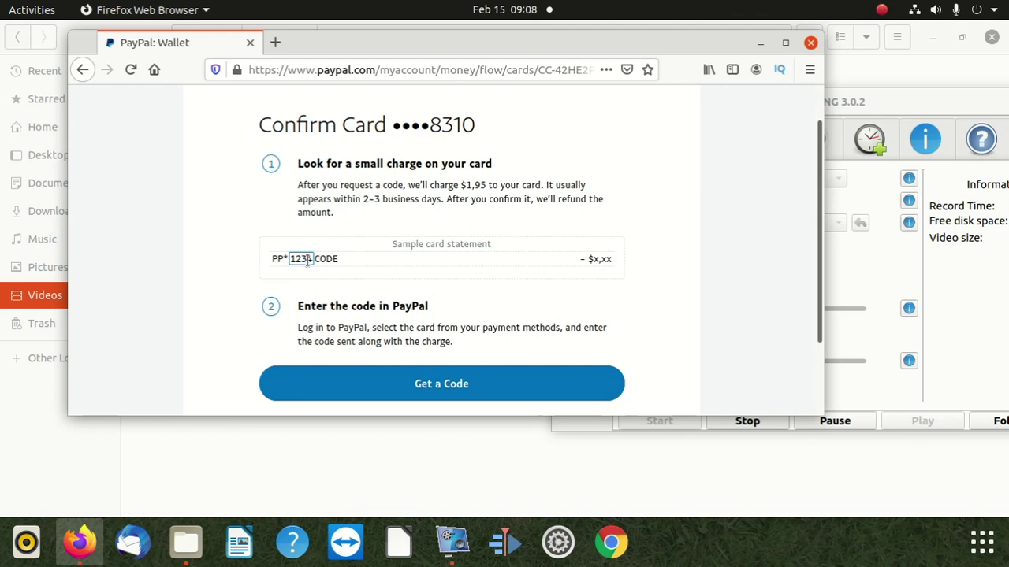
scroll(393, 316, down, 2)
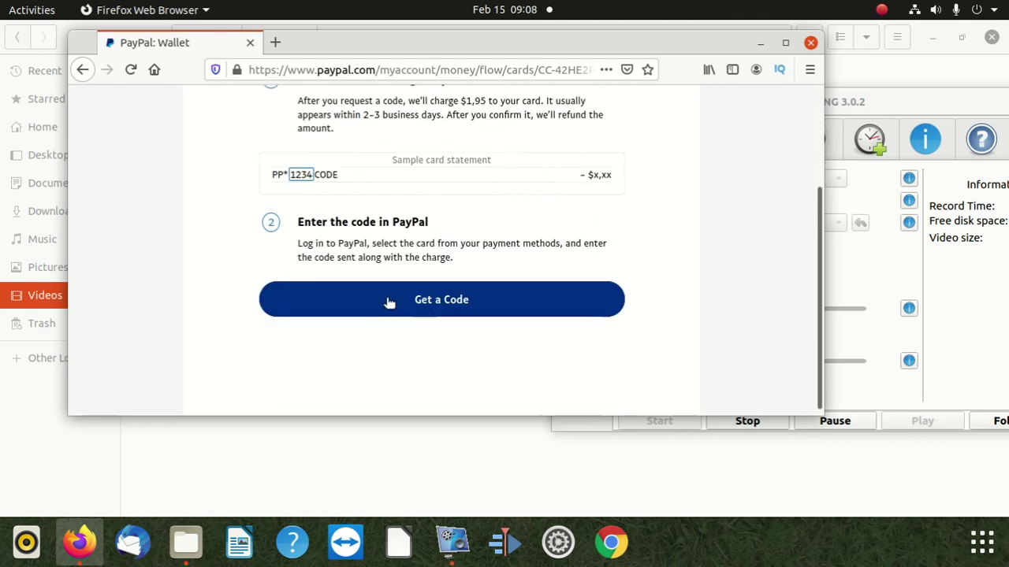
click(377, 292)
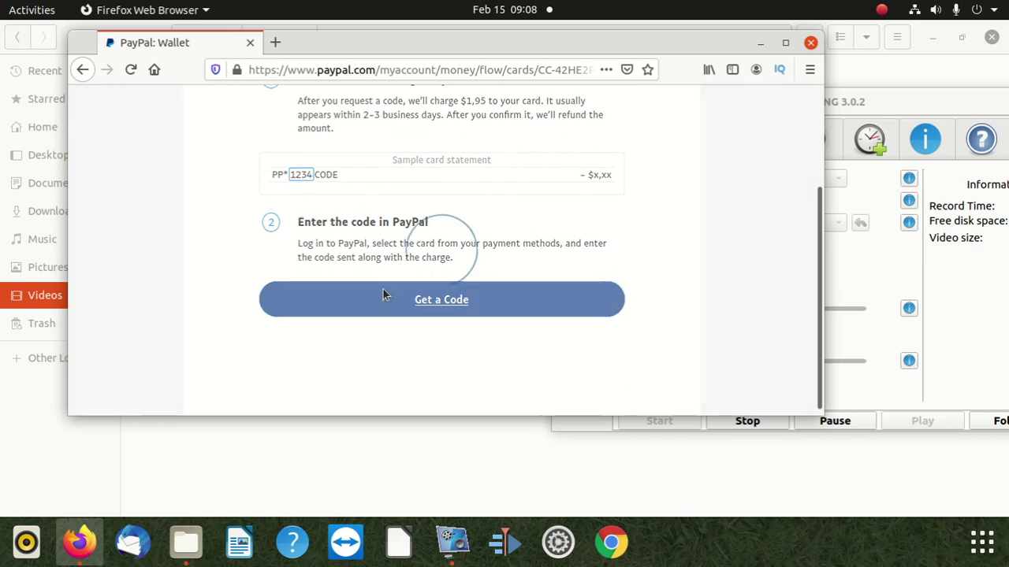
click(879, 276)
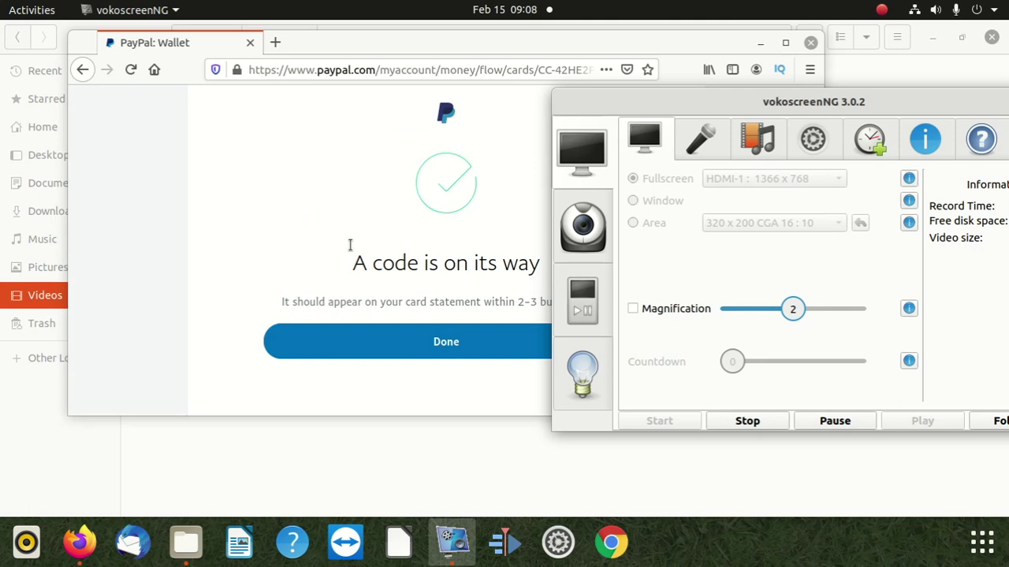
click(333, 227)
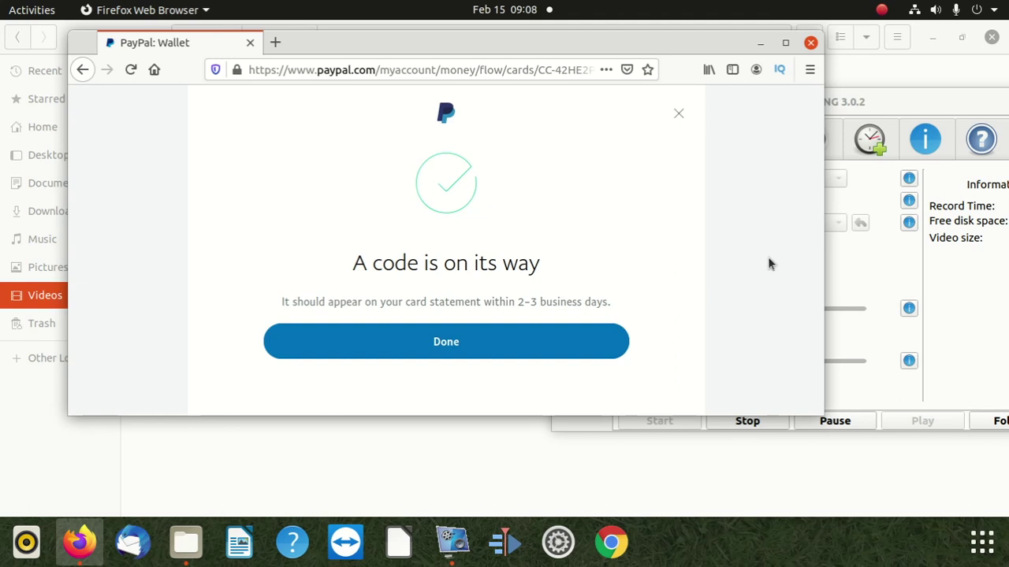
click(862, 280)
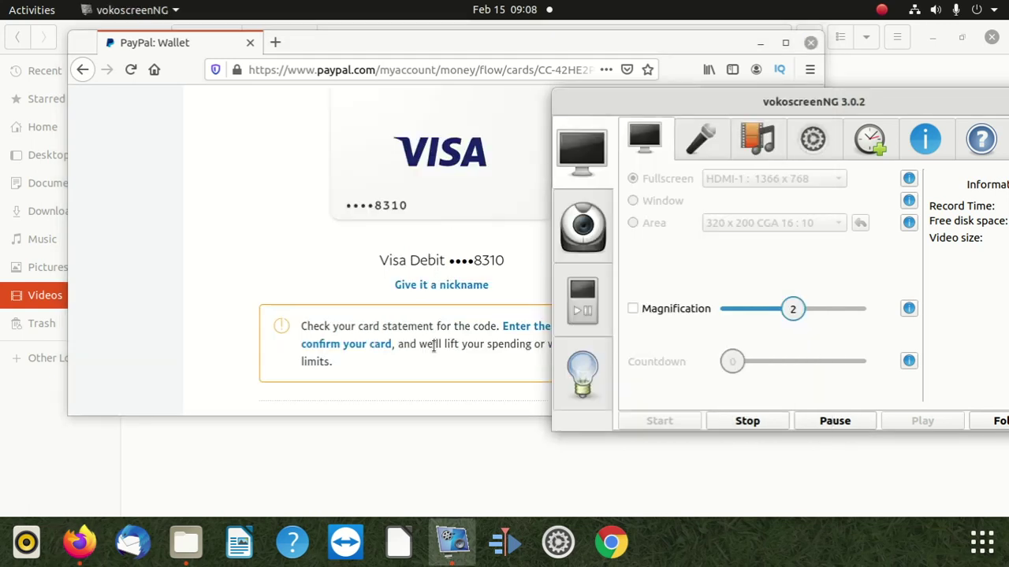
click(309, 287)
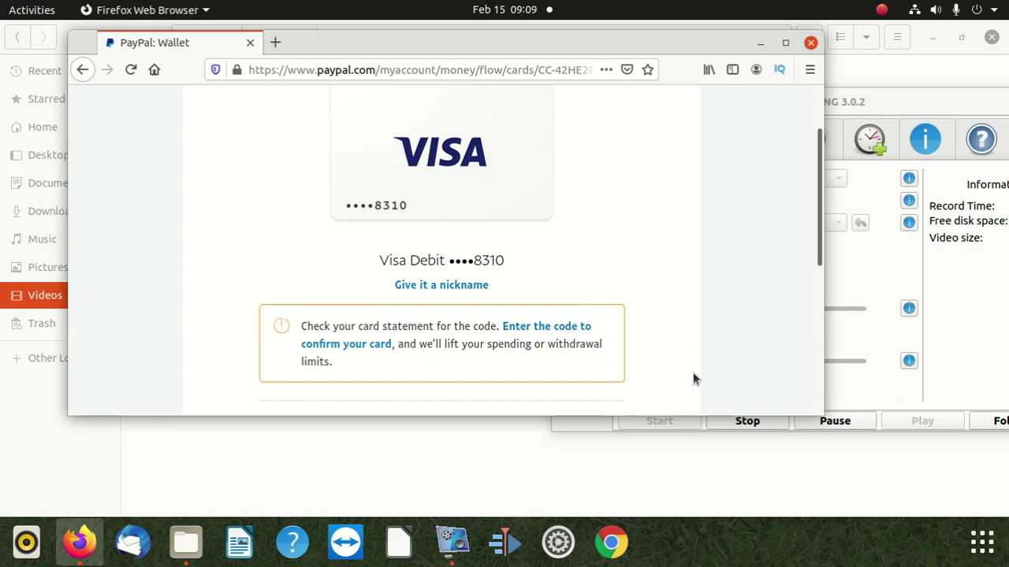
click(542, 329)
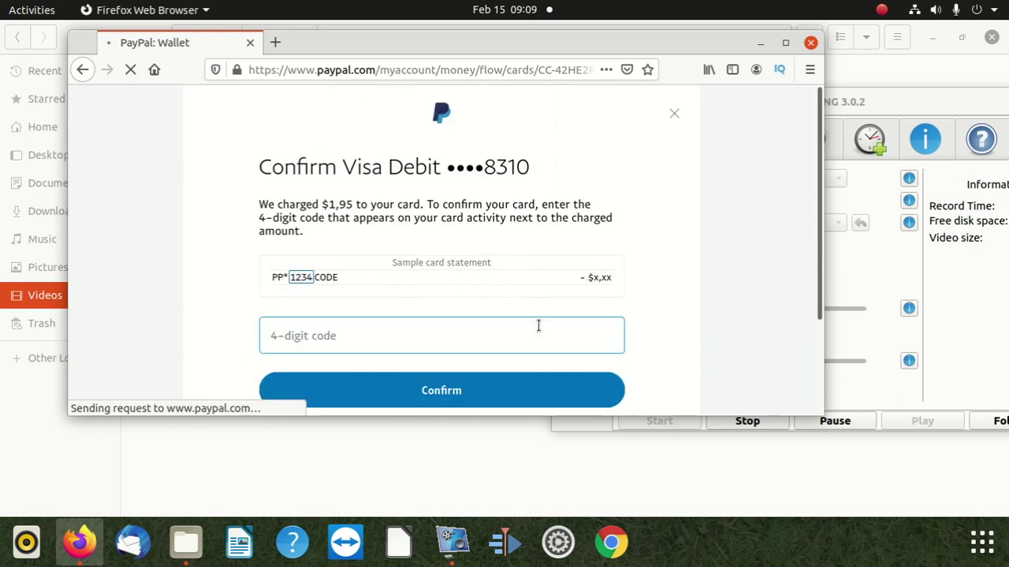
Step: Enter the 4-digit code from the card statement and submit it to confirm the card
click(364, 331)
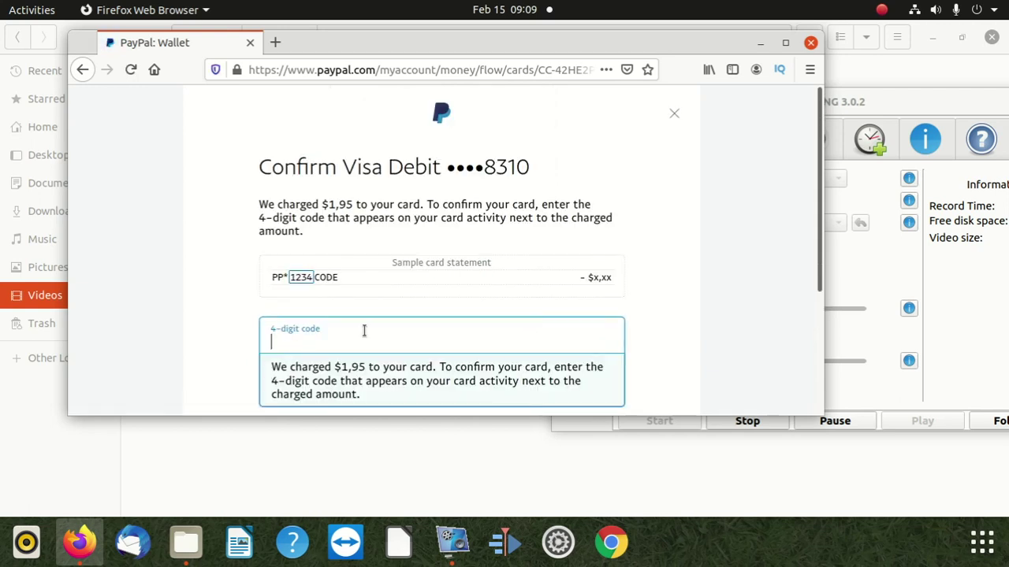
click(679, 296)
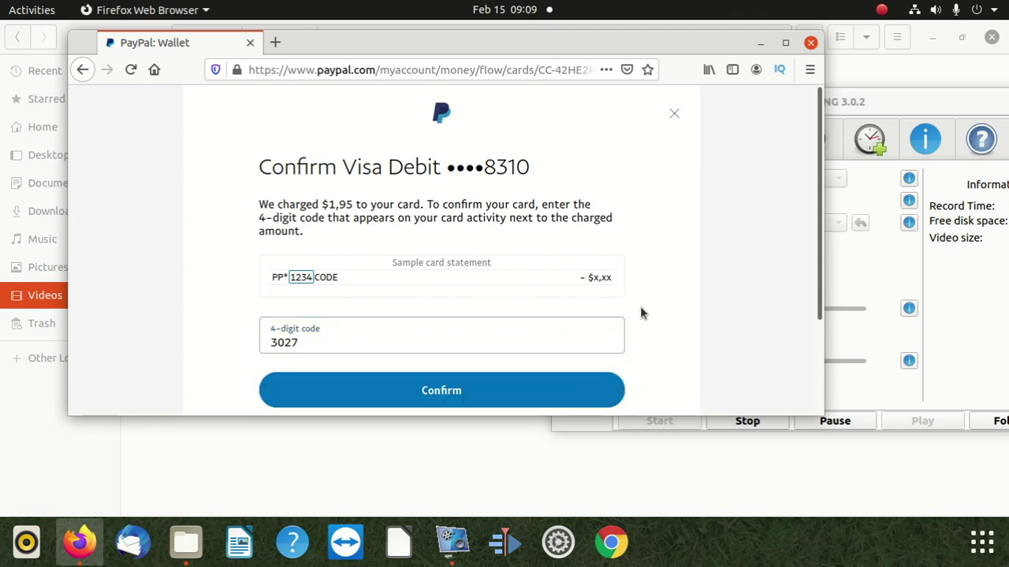
click(530, 402)
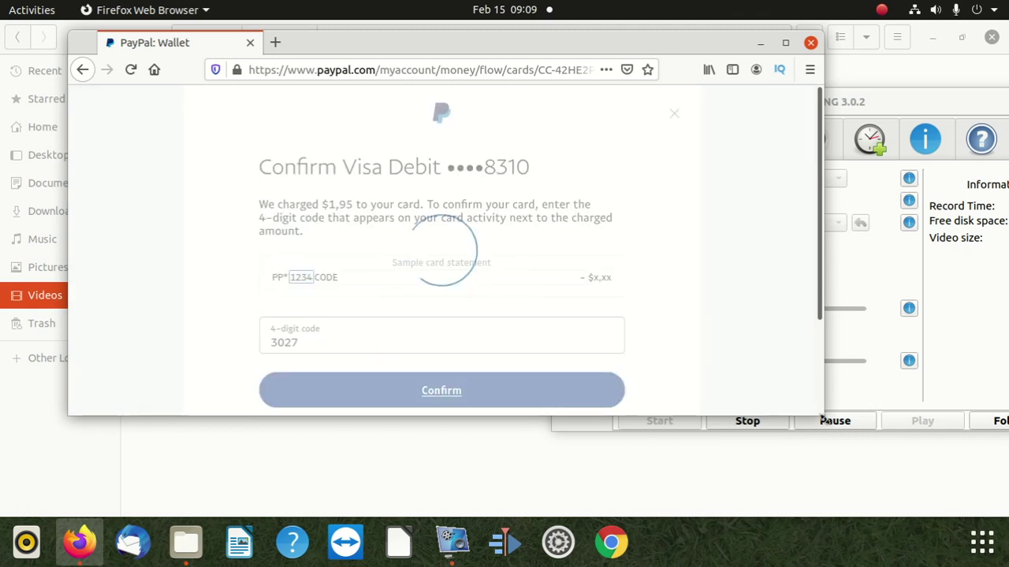
click(842, 425)
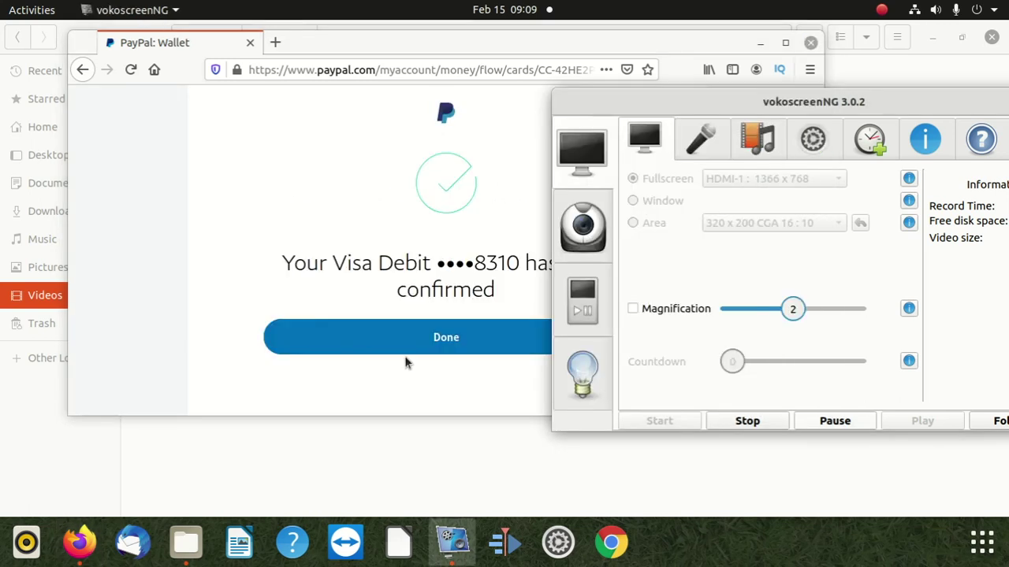
Step: Dismiss the 'has been confirmed' message to return to the Visa Debit ••••8310 card page
click(352, 288)
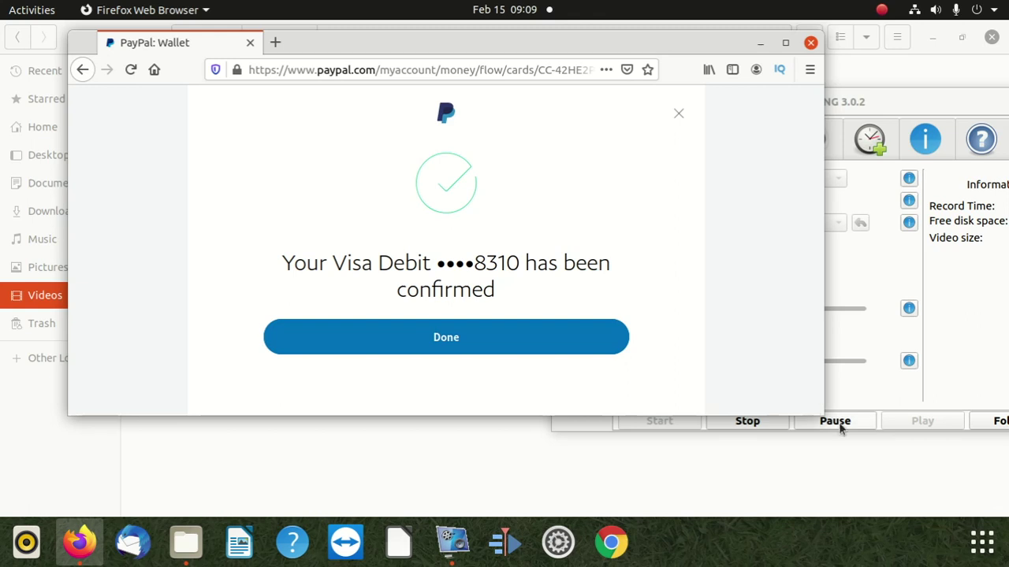
click(834, 421)
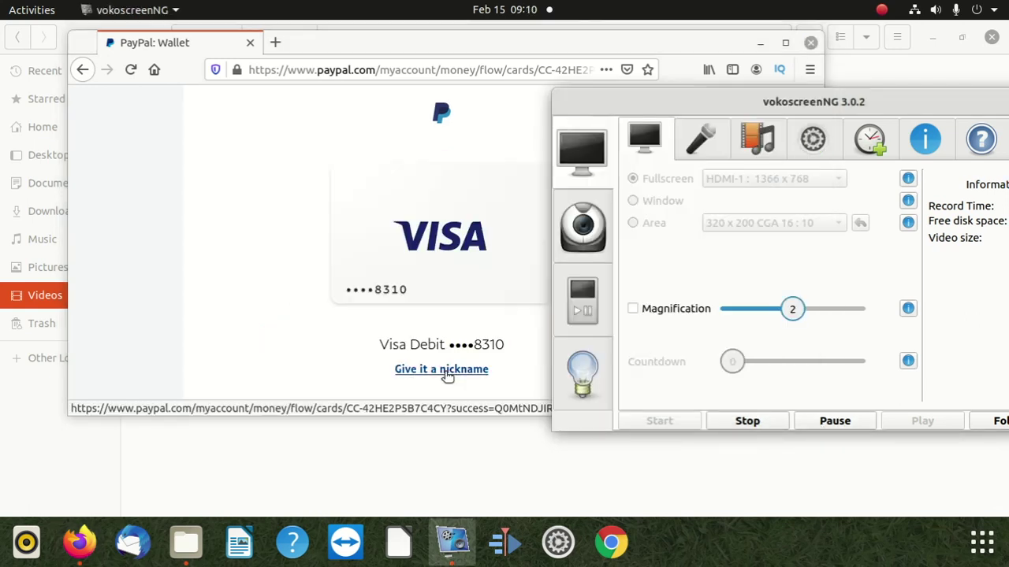
Step: Replace the card nickname 'Visa' with 'Myfnb' and save it
click(446, 376)
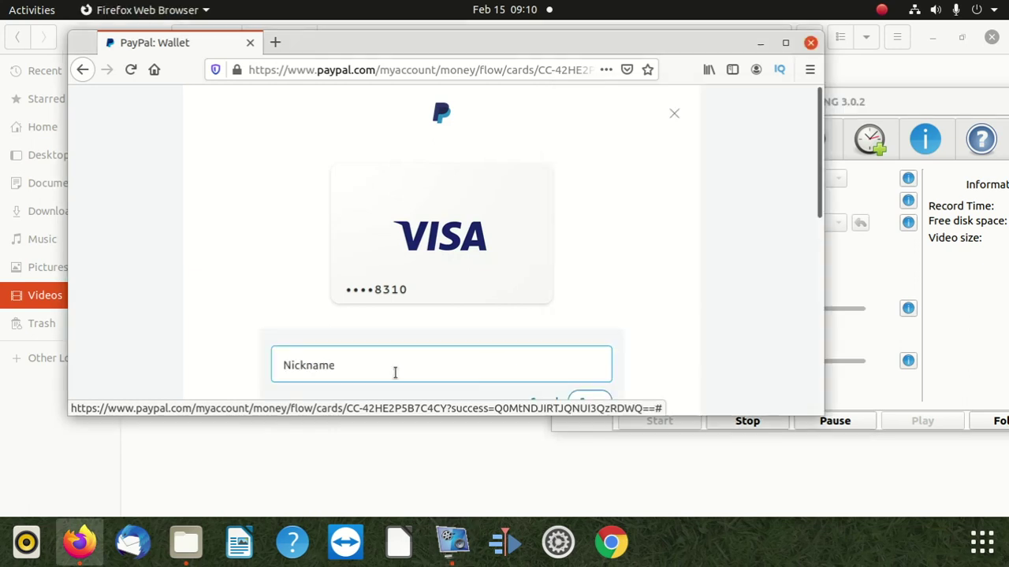
click(395, 372)
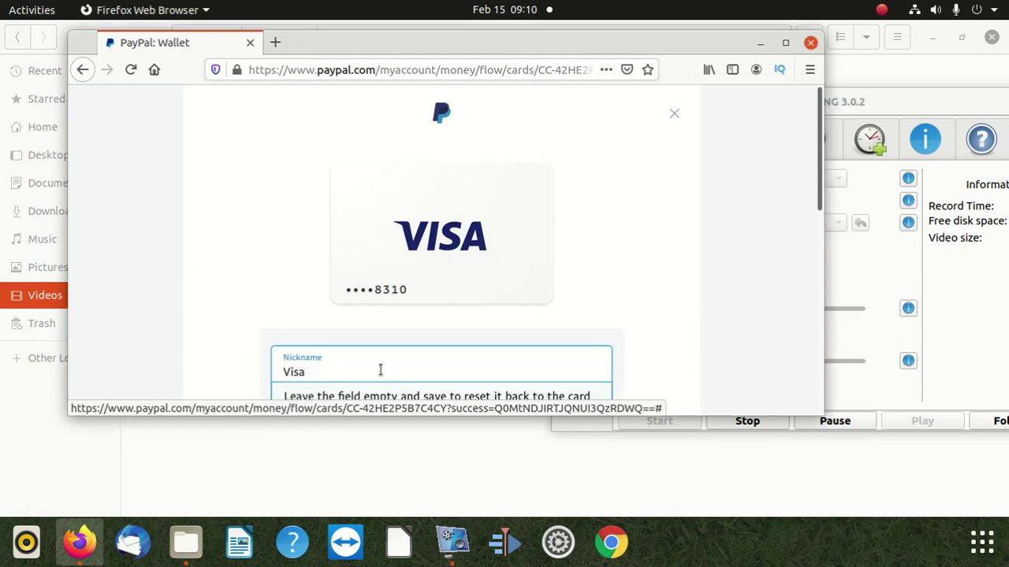
key(ctrl+a)
text(Myfnb)
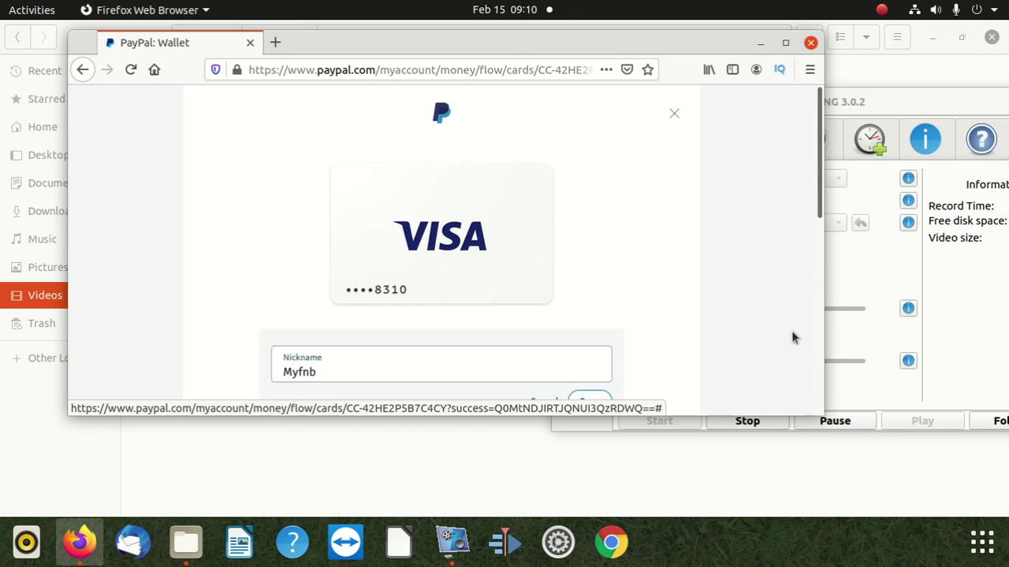
click(840, 427)
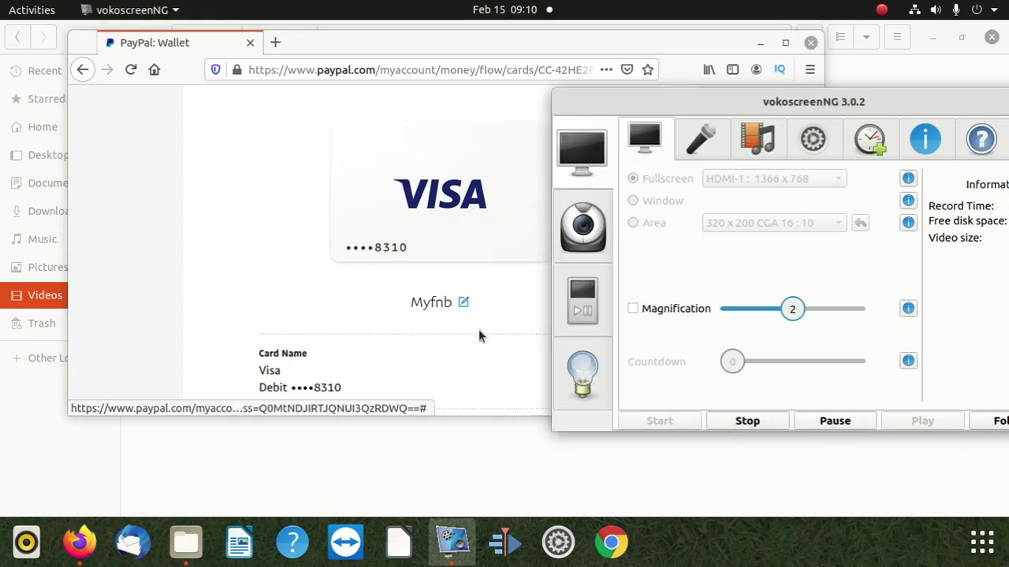
scroll(479, 323, up, 1)
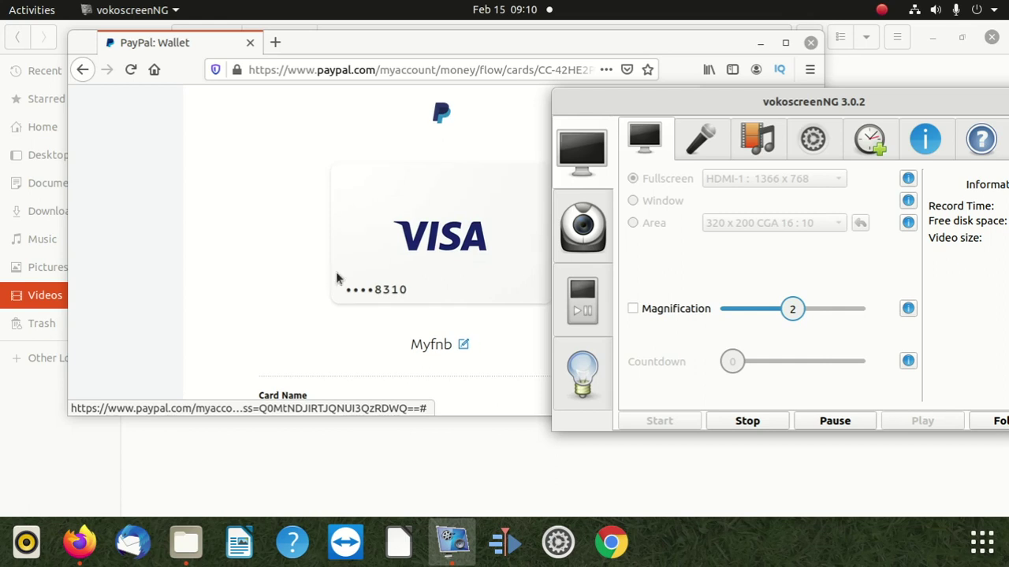
click(831, 422)
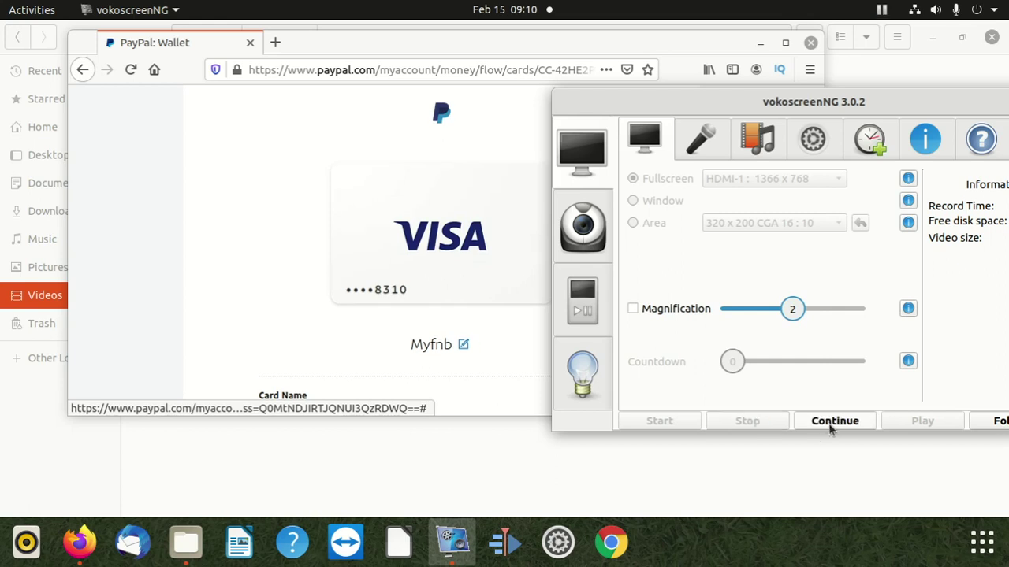
click(830, 422)
click(402, 177)
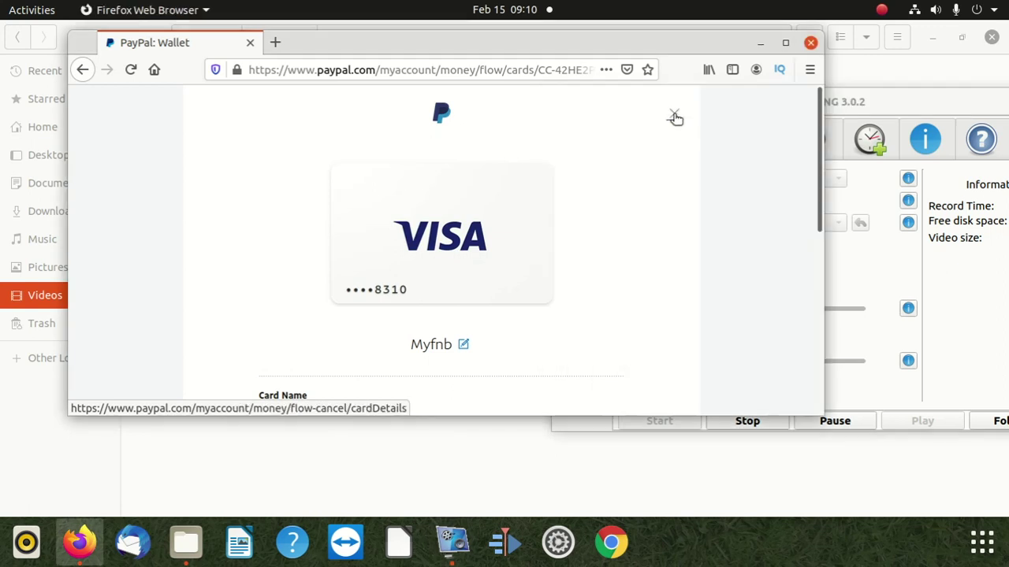
click(835, 421)
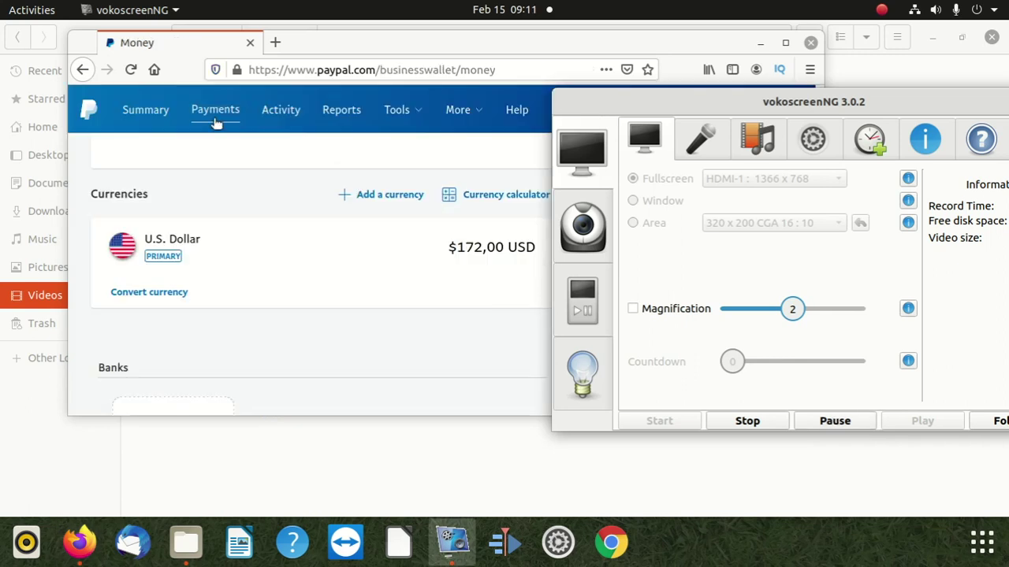
click(212, 118)
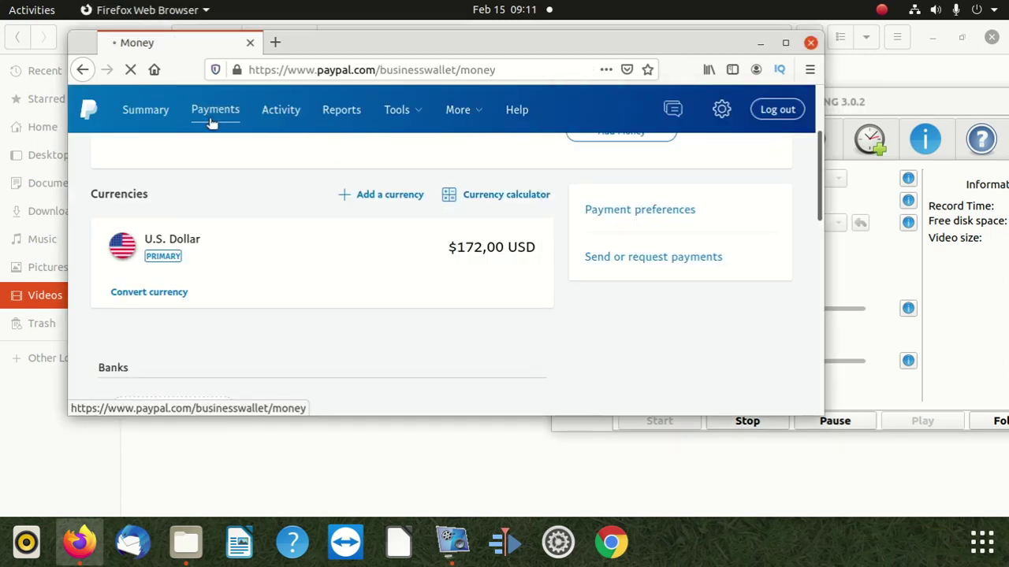
scroll(230, 159, down, 6)
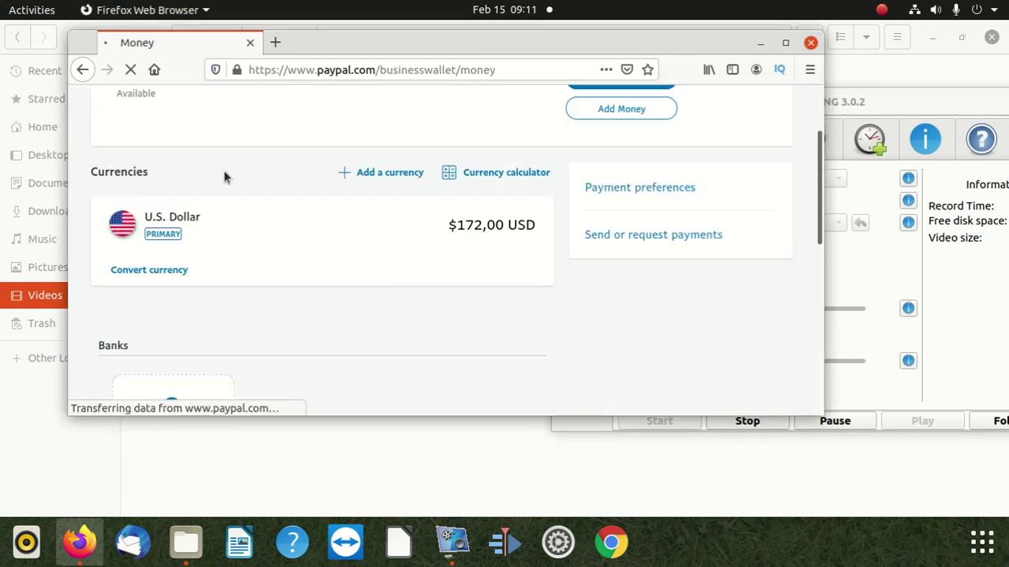
scroll(181, 261, up, 2)
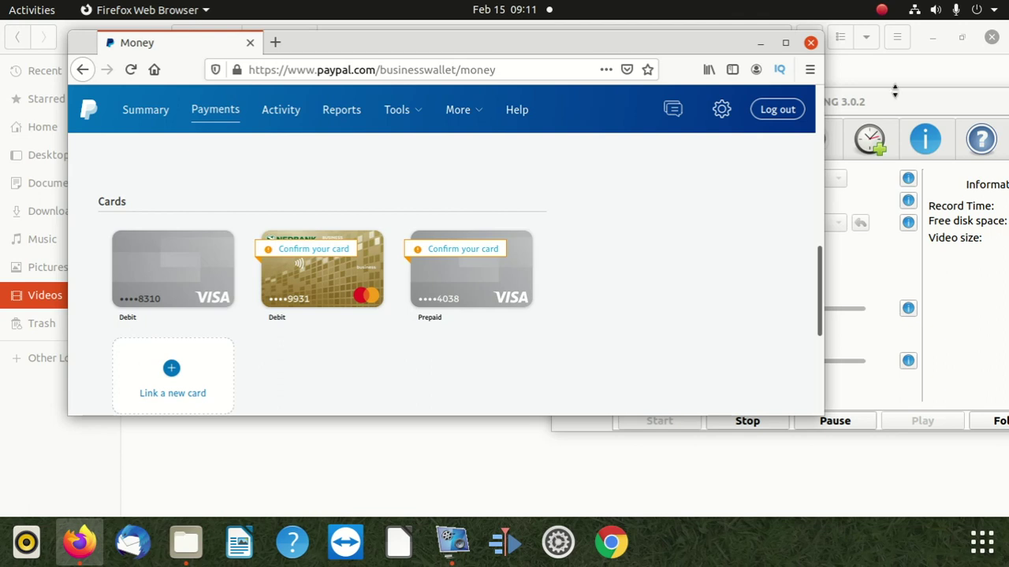
drag(895, 91, 1000, 217)
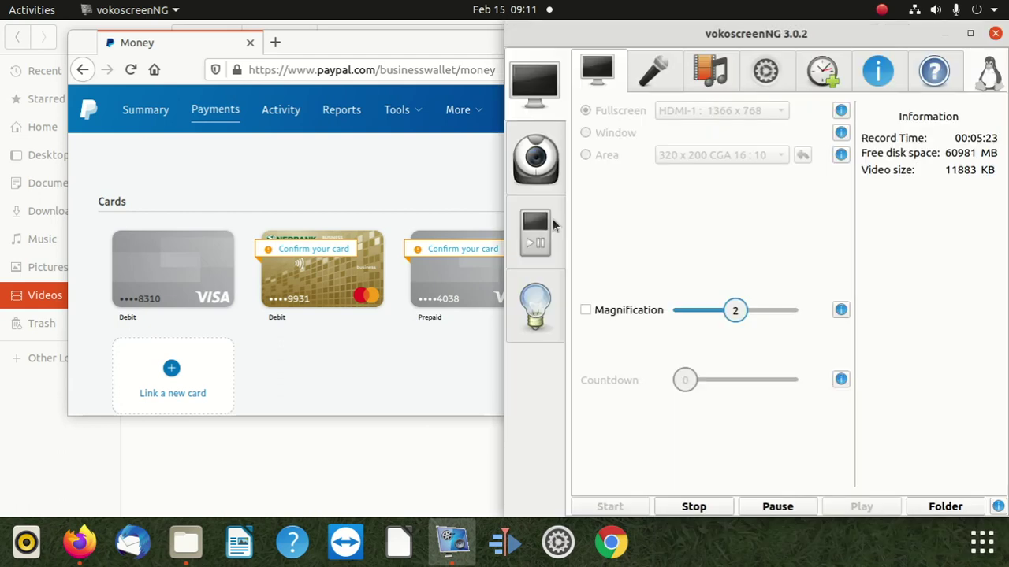
key(super+Down)
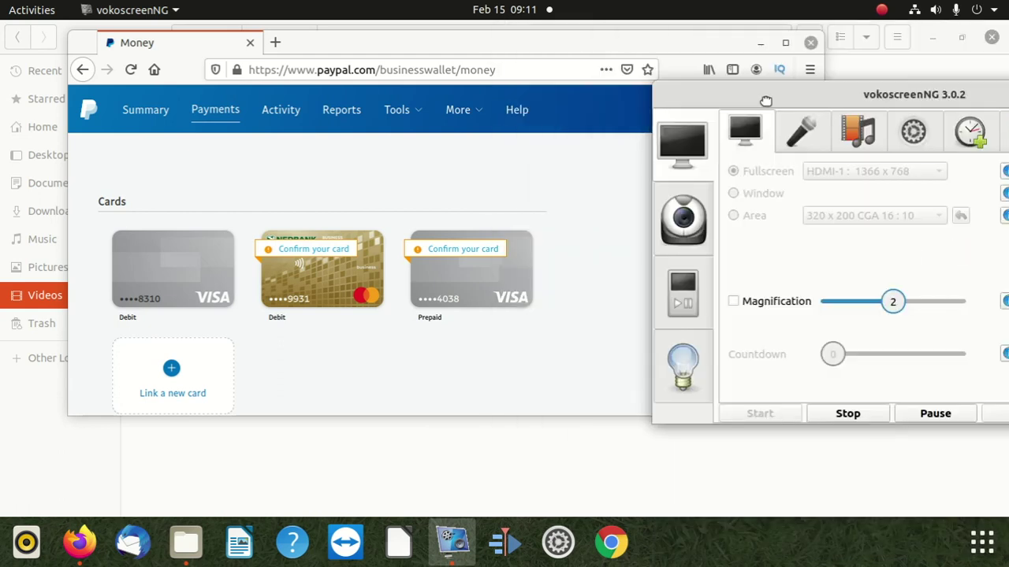
click(584, 350)
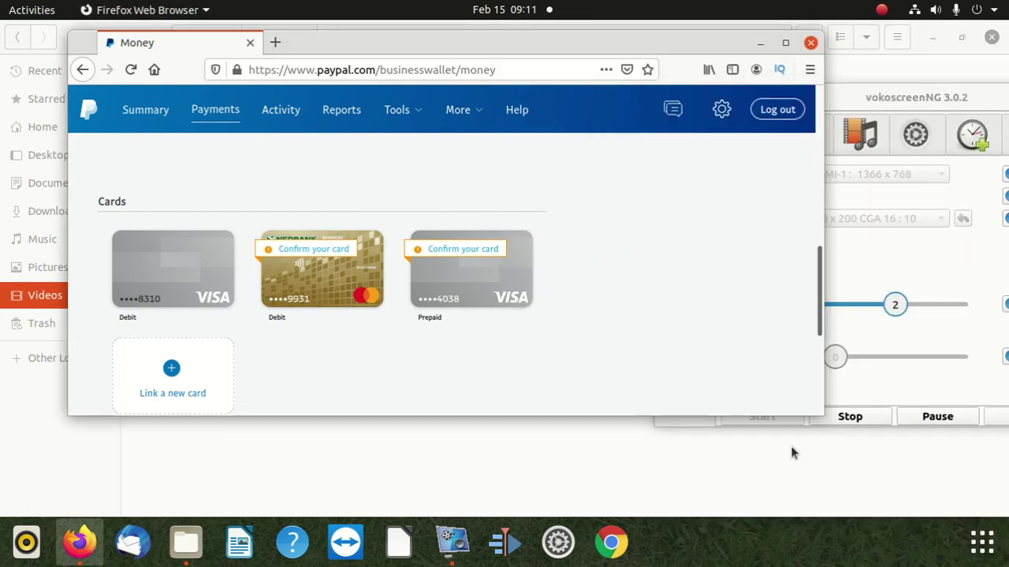
click(938, 418)
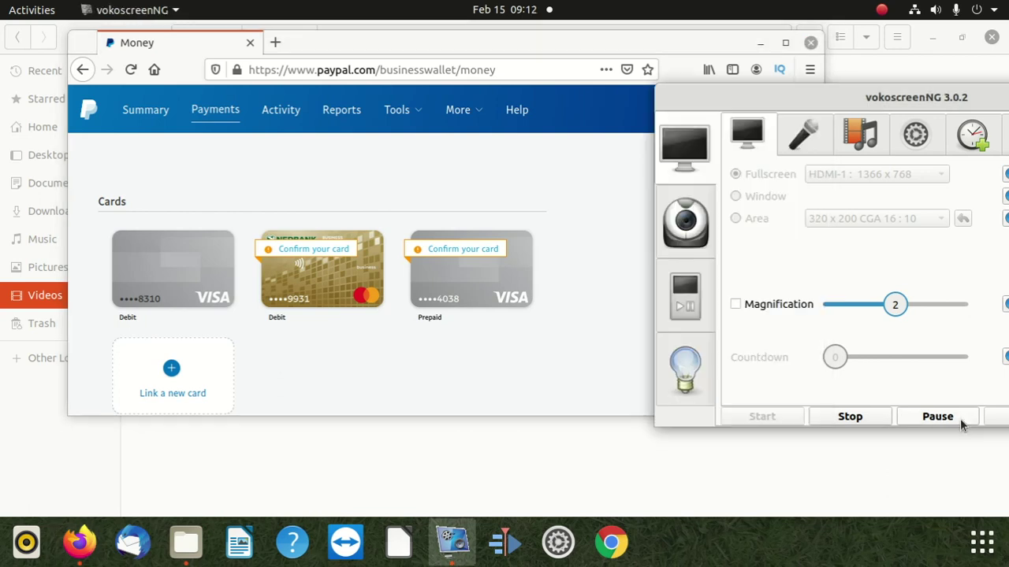
click(571, 318)
scroll(579, 281, up, 5)
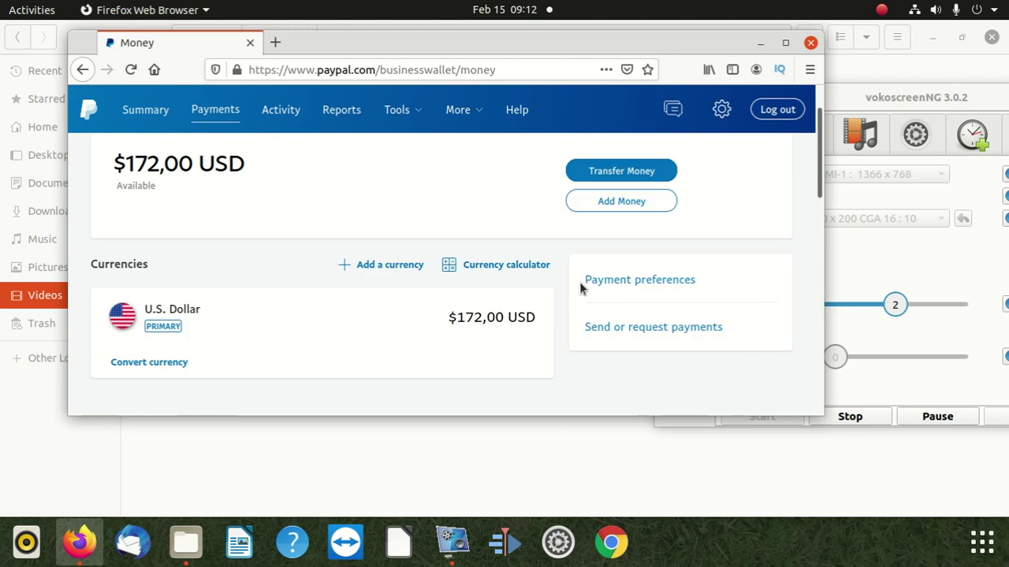
scroll(580, 288, up, 1)
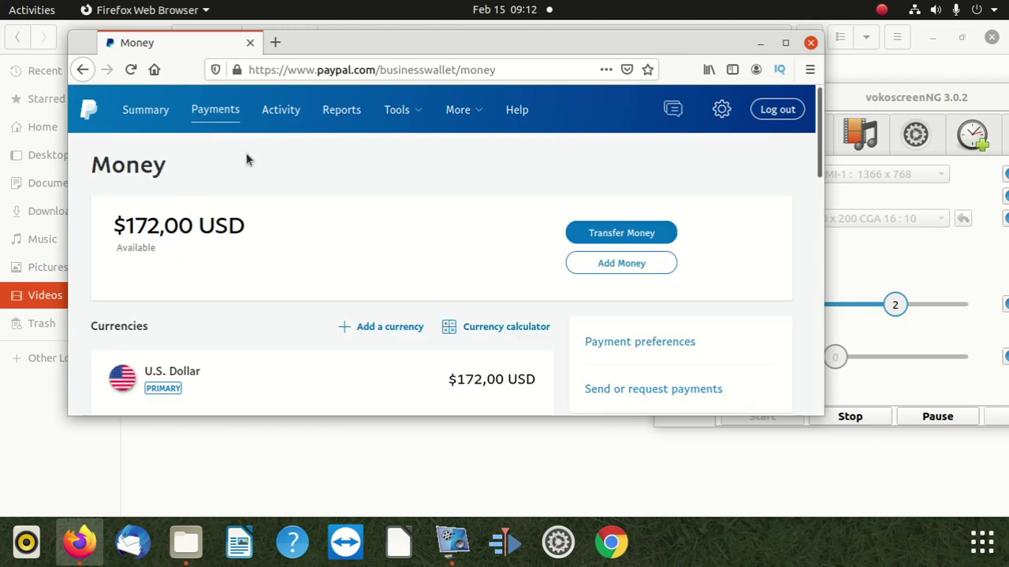
scroll(334, 210, down, 8)
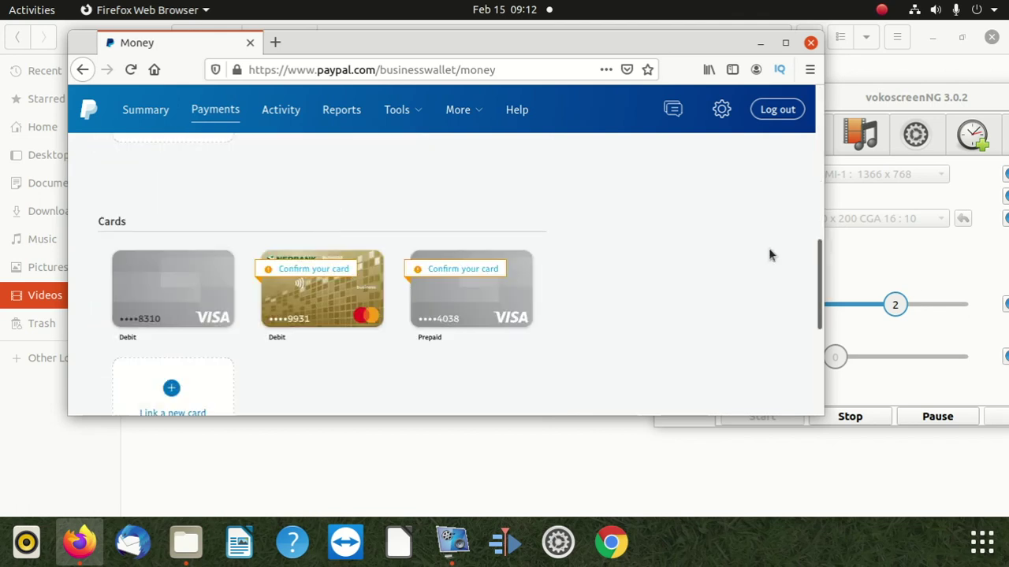
drag(871, 103, 777, 373)
click(408, 377)
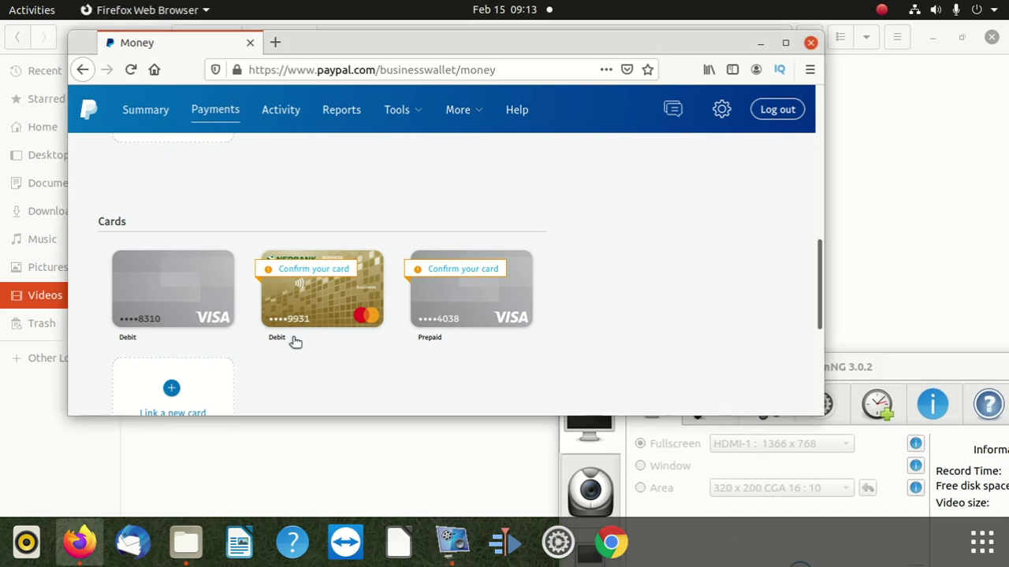
scroll(295, 346, down, 3)
scroll(250, 293, up, 4)
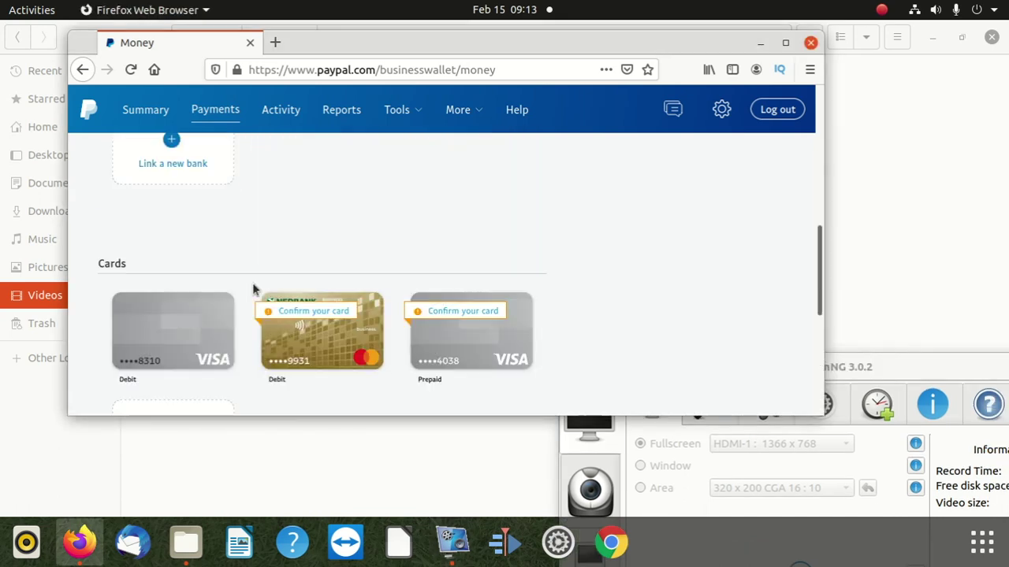
scroll(253, 290, up, 2)
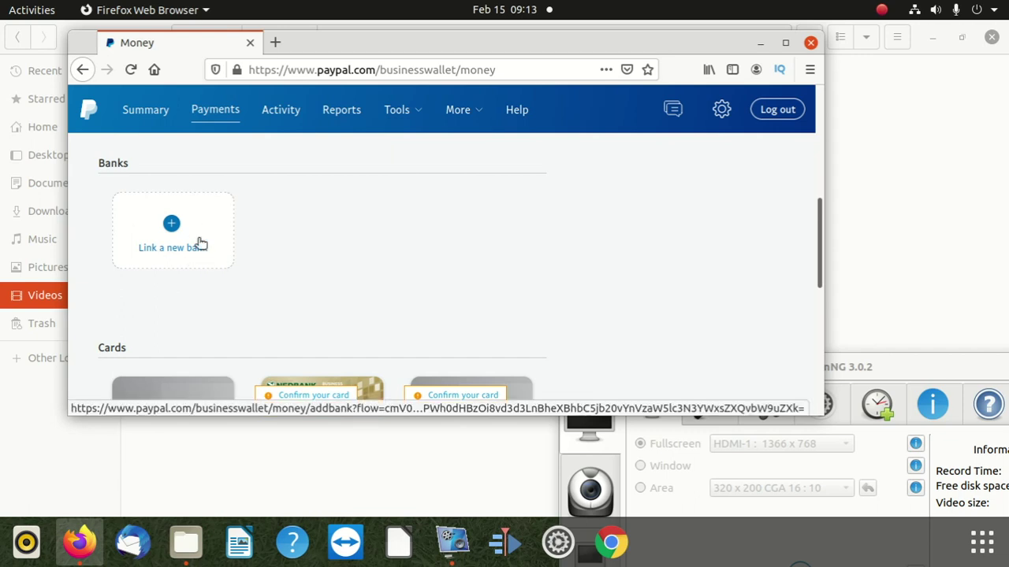
scroll(199, 252, down, 3)
scroll(193, 264, up, 5)
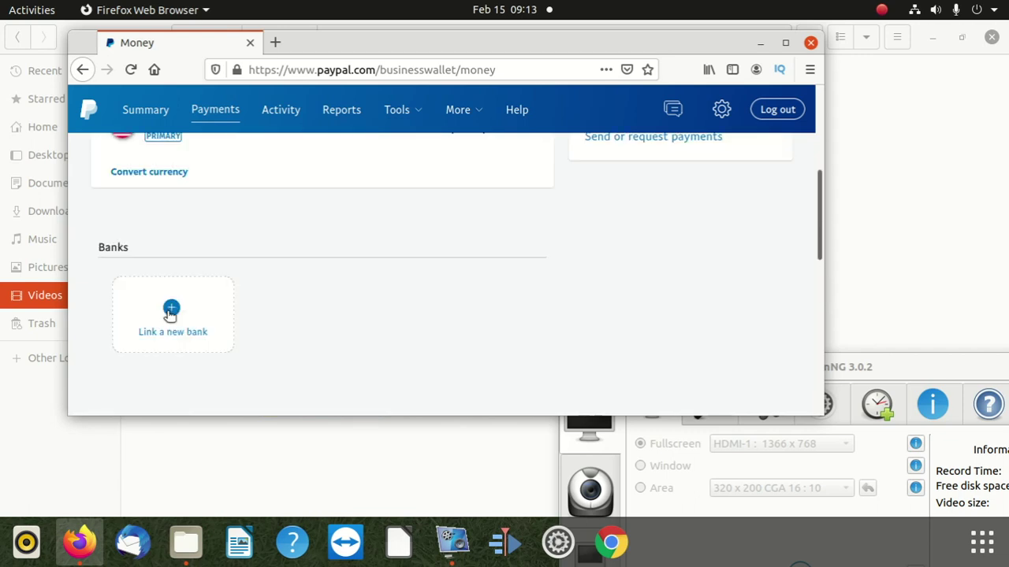
scroll(200, 315, down, 2)
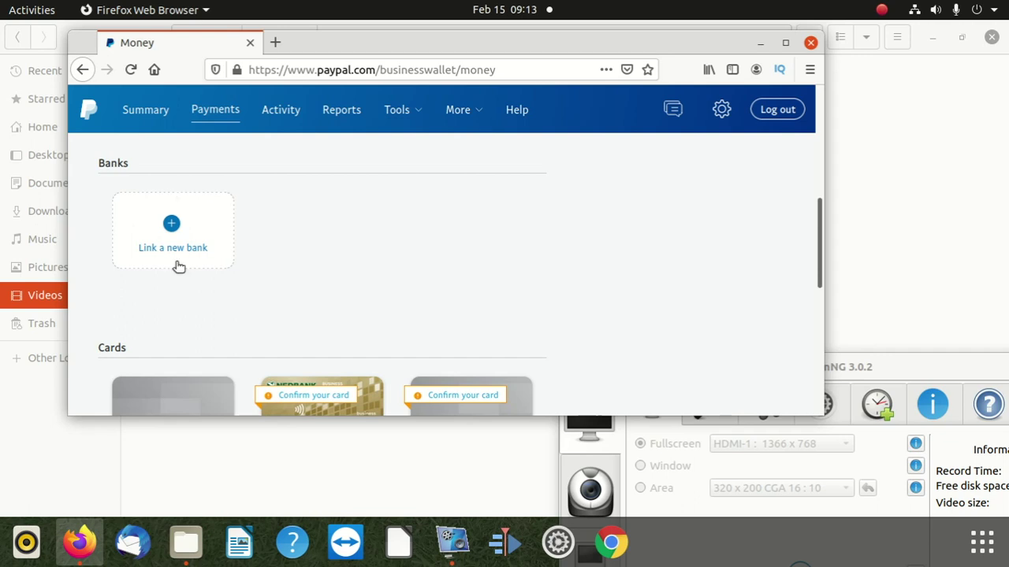
scroll(178, 267, down, 2)
scroll(179, 272, up, 5)
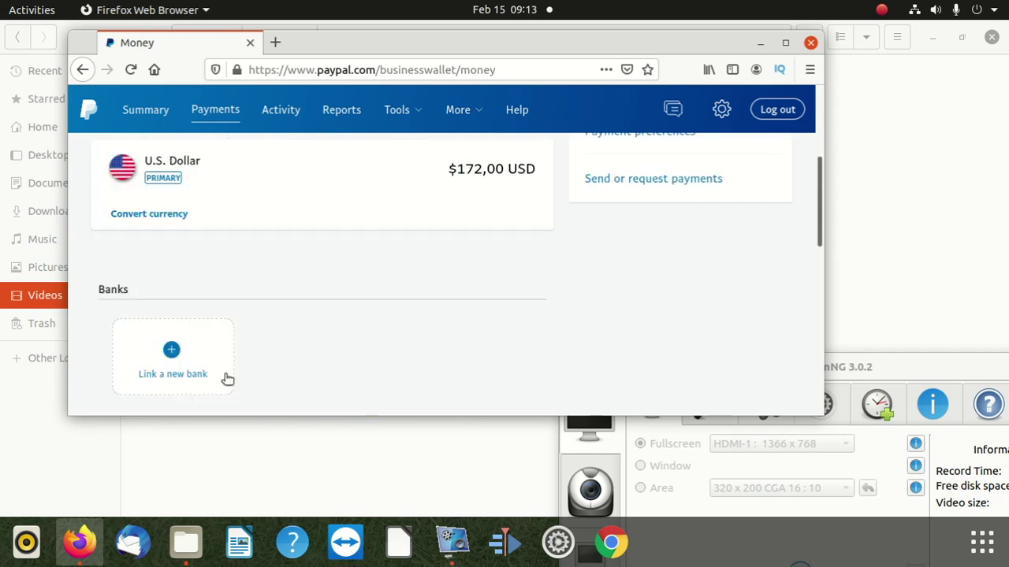
scroll(241, 342, down, 2)
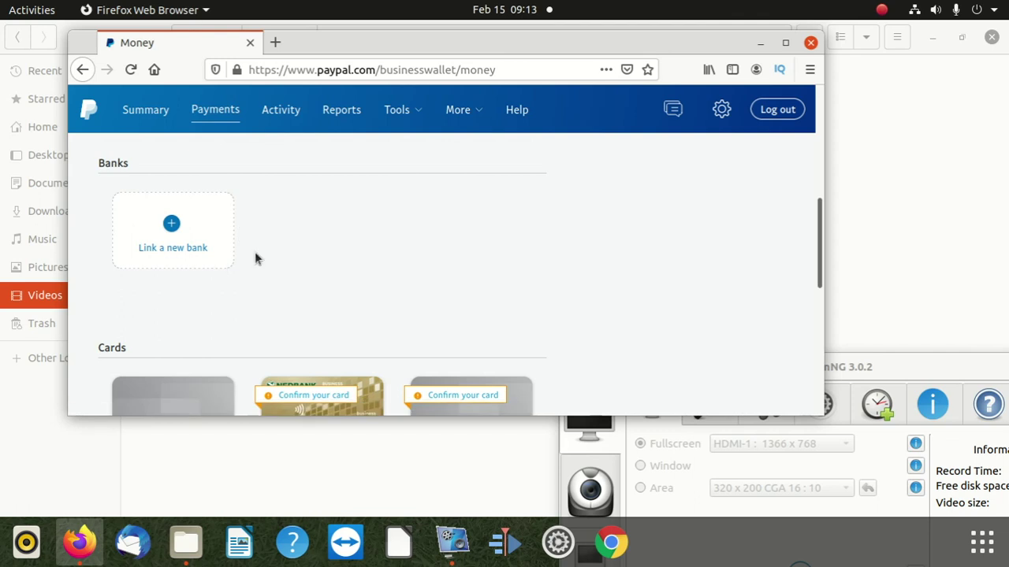
scroll(247, 267, down, 2)
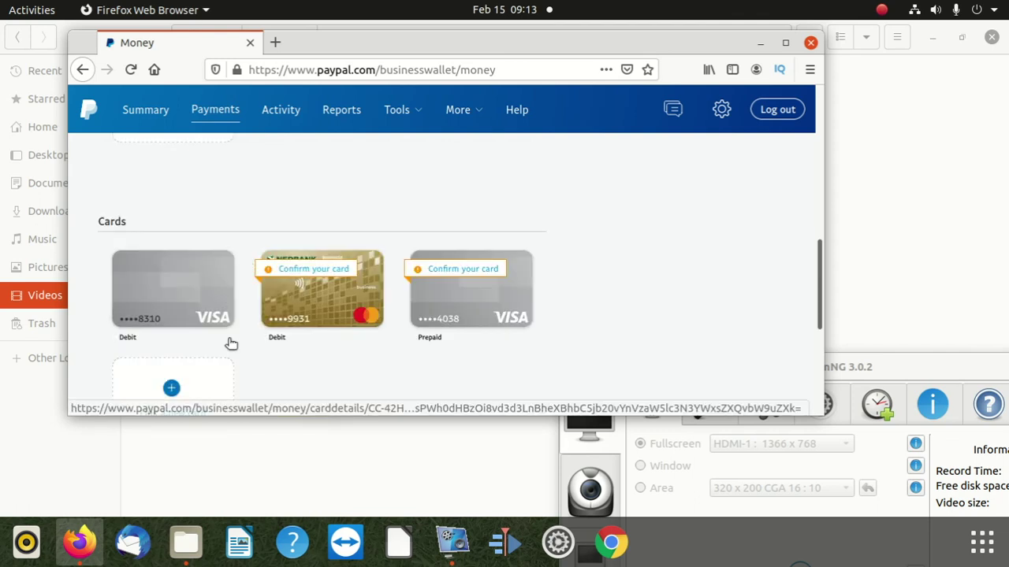
scroll(228, 349, down, 3)
scroll(228, 350, up, 3)
scroll(216, 279, down, 1)
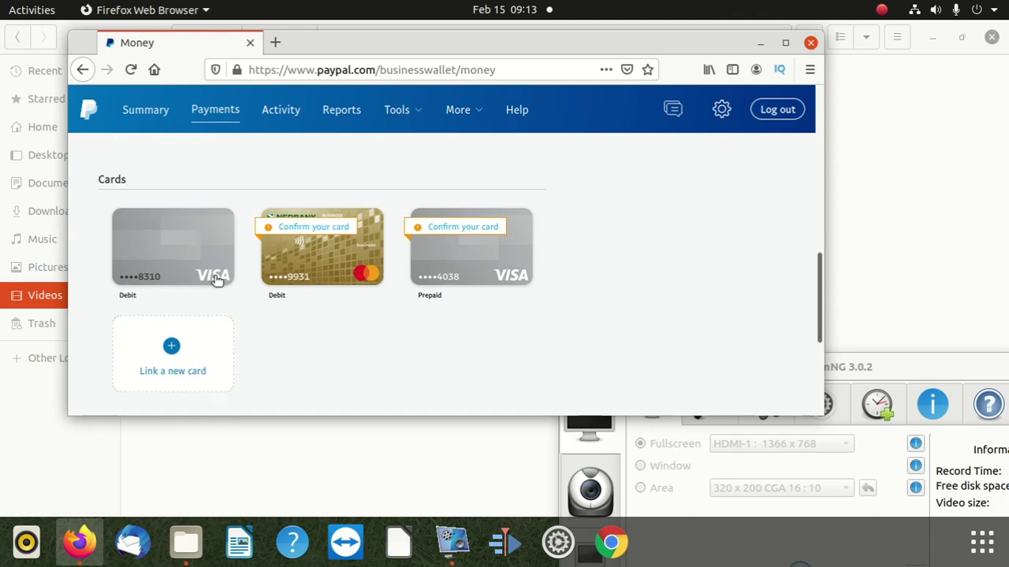
scroll(224, 219, up, 1)
scroll(220, 253, down, 1)
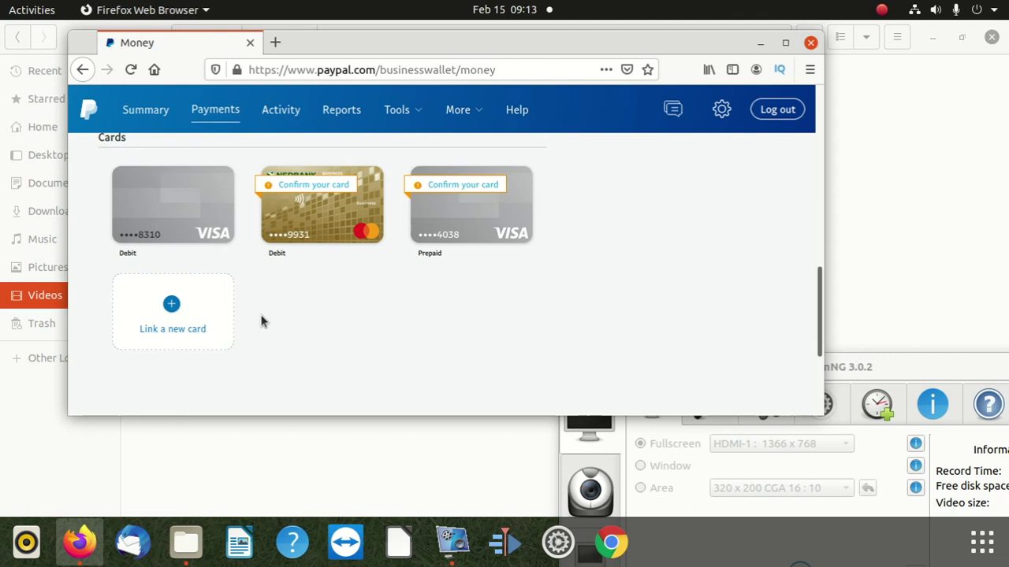
scroll(262, 320, up, 1)
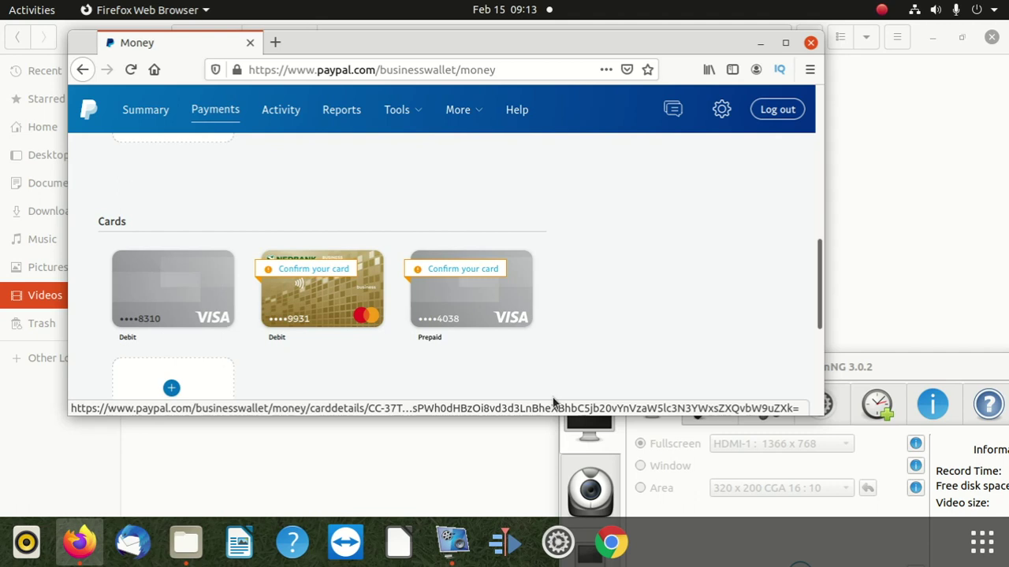
drag(857, 367, 747, 118)
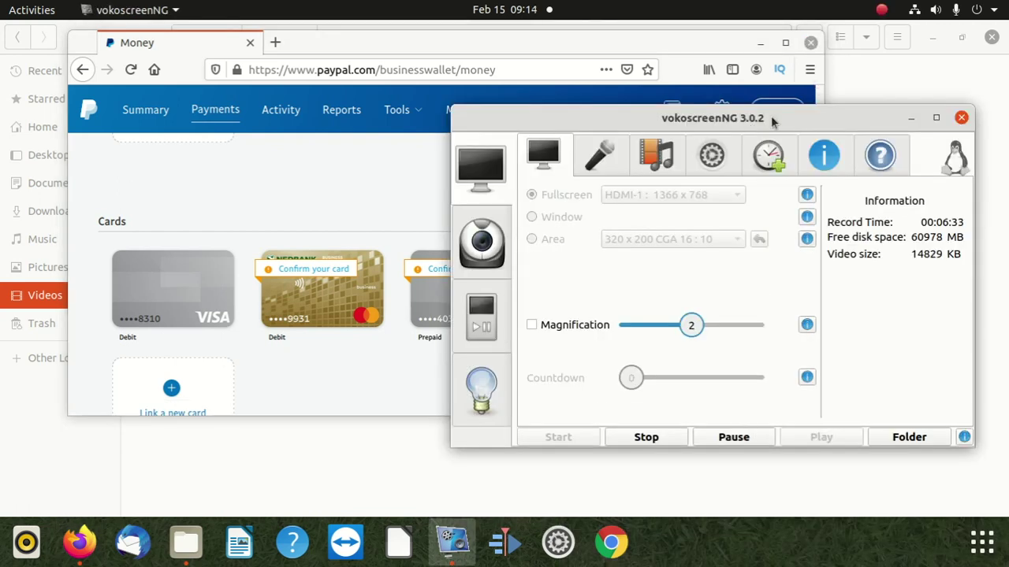
drag(772, 122, 837, 416)
click(232, 198)
scroll(226, 221, up, 3)
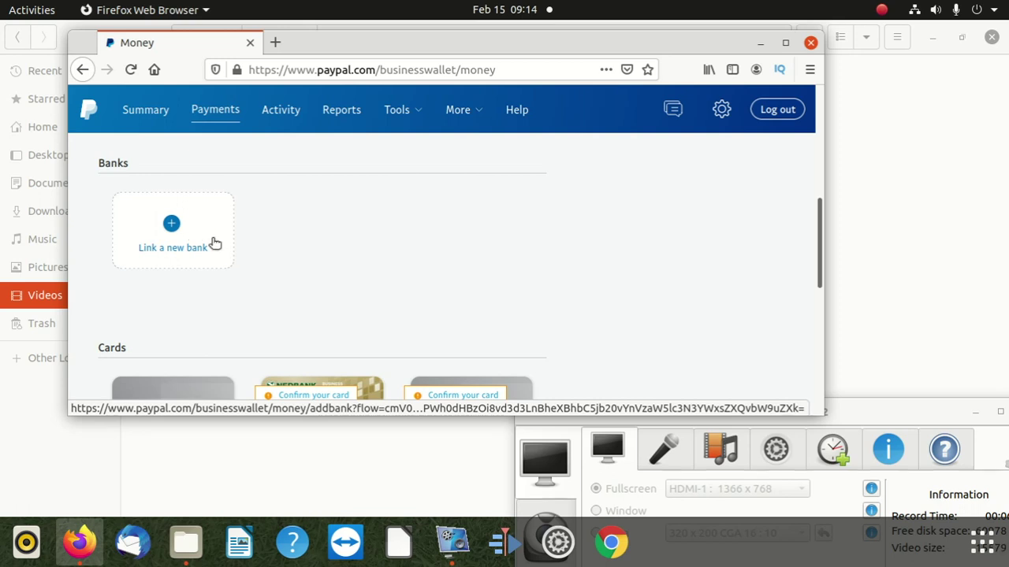
scroll(200, 297, down, 1)
scroll(201, 293, up, 2)
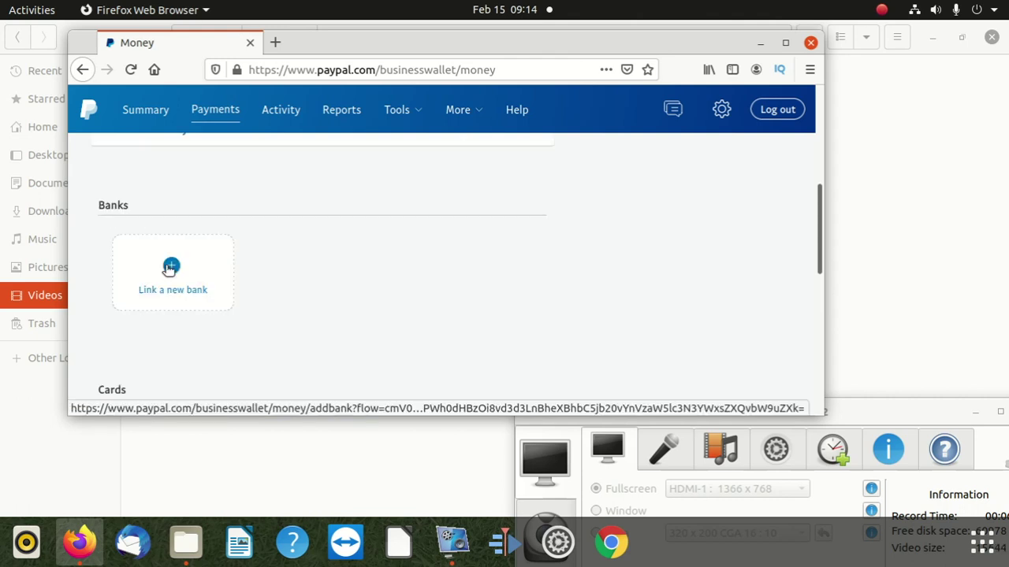
click(170, 270)
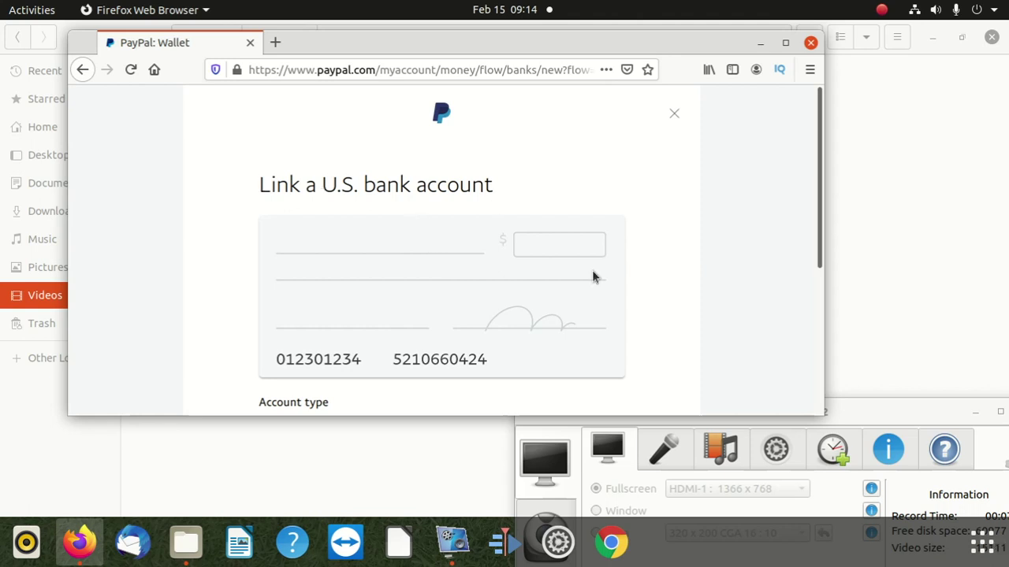
scroll(496, 267, down, 2)
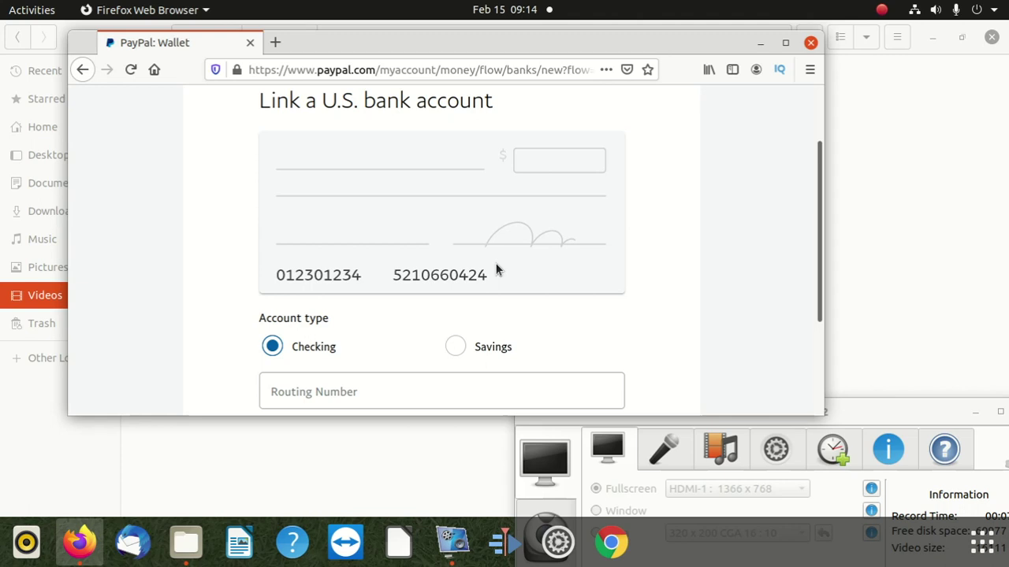
scroll(496, 271, up, 2)
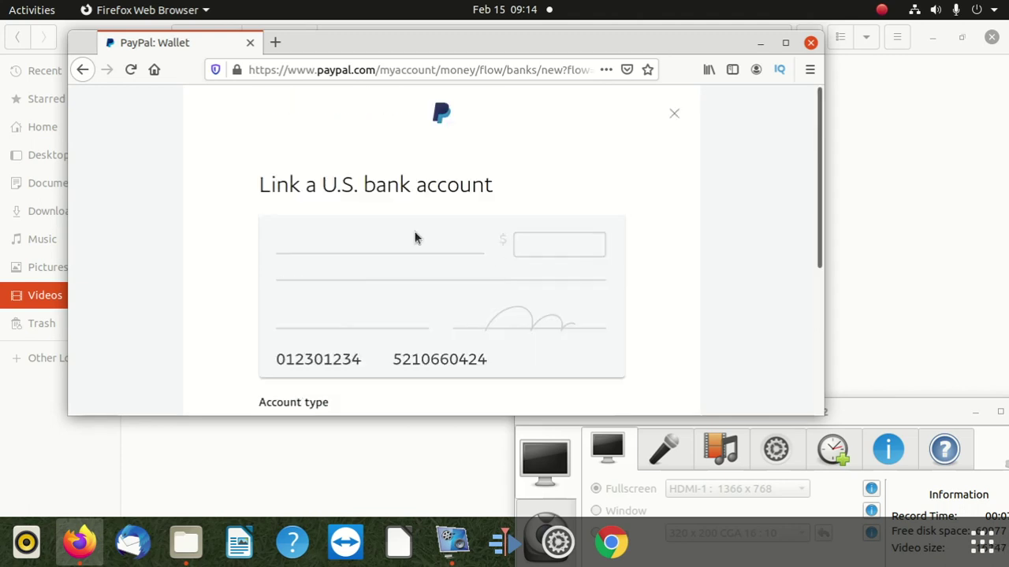
click(675, 117)
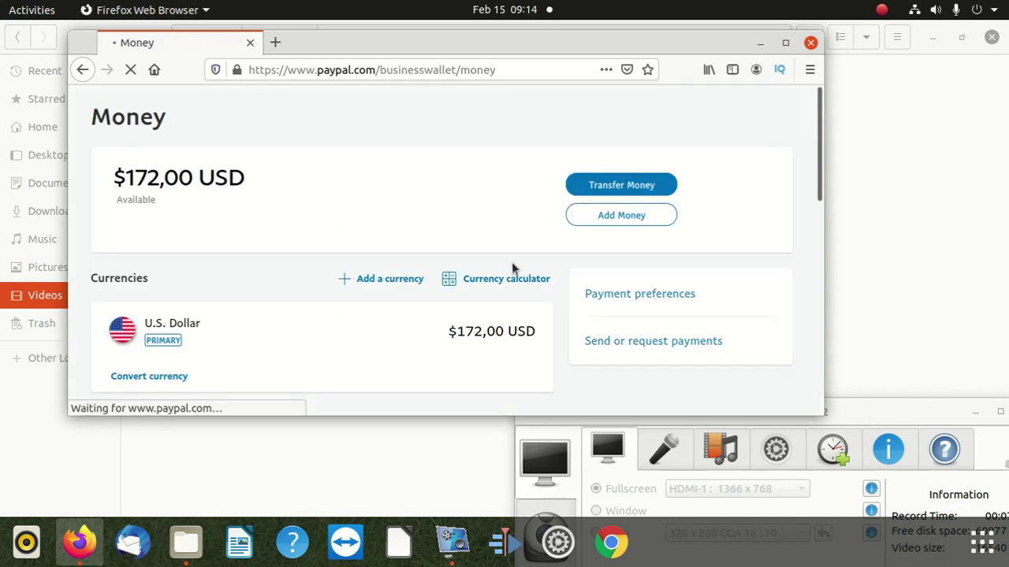
scroll(367, 241, down, 5)
scroll(362, 239, down, 3)
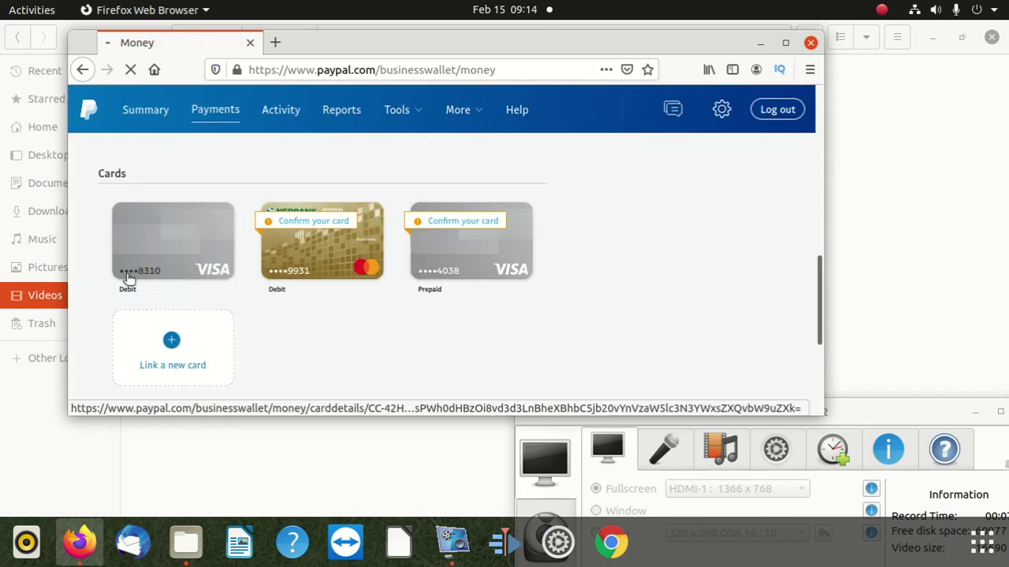
scroll(128, 281, up, 1)
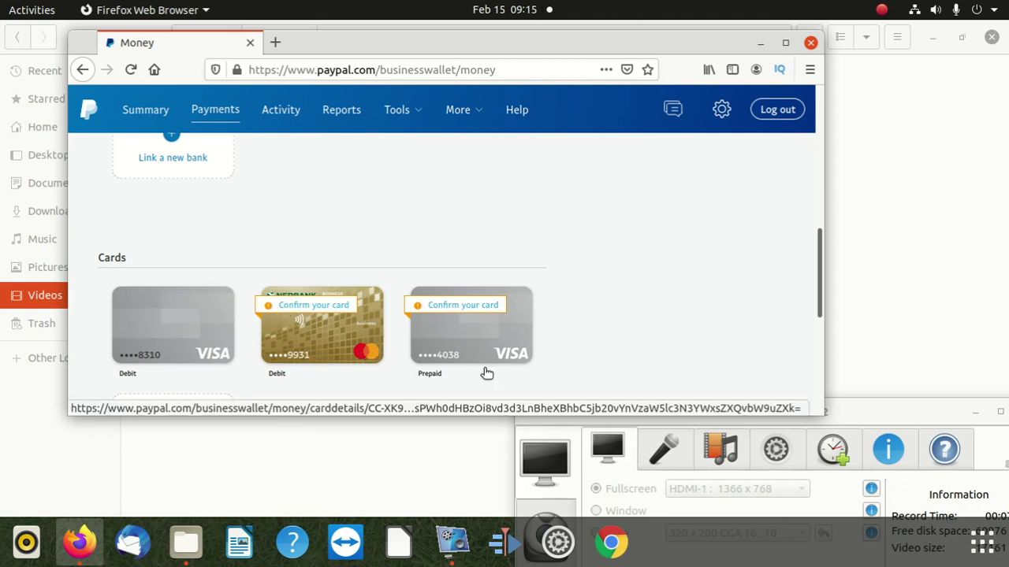
drag(890, 410, 869, 203)
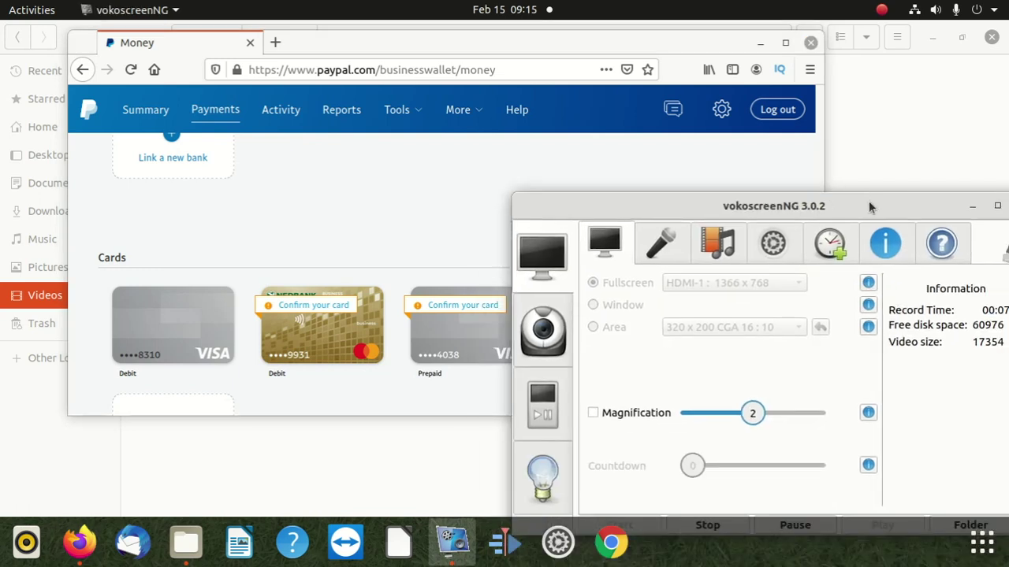
drag(698, 199, 602, 424)
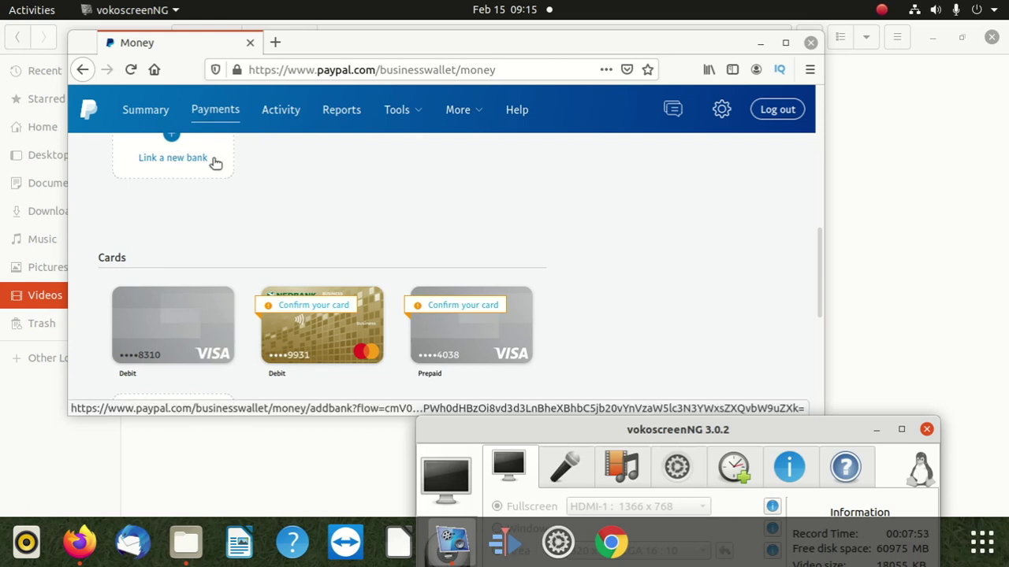
scroll(355, 200, up, 3)
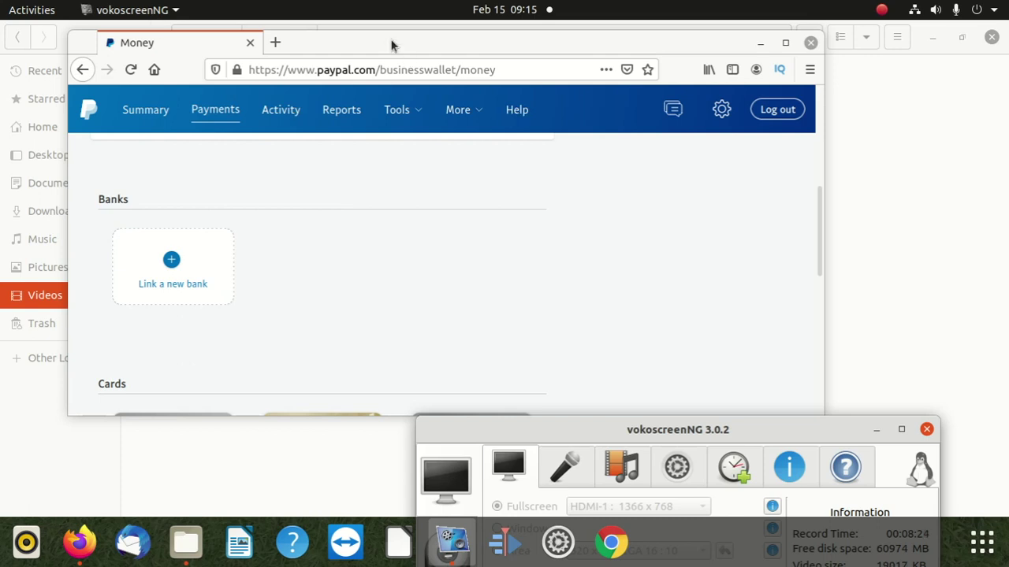
drag(390, 45, 434, 61)
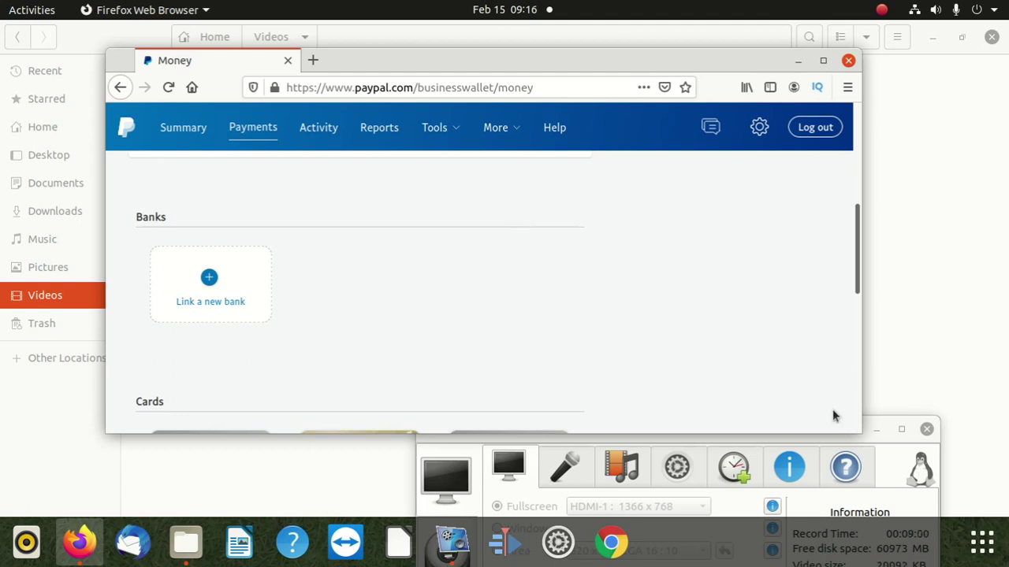
scroll(444, 245, up, 5)
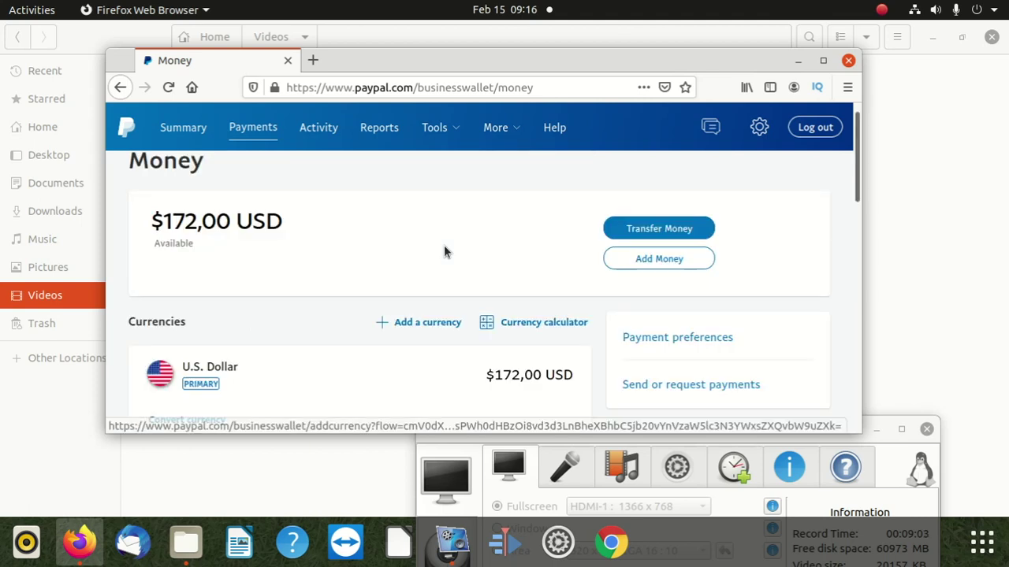
scroll(443, 245, up, 1)
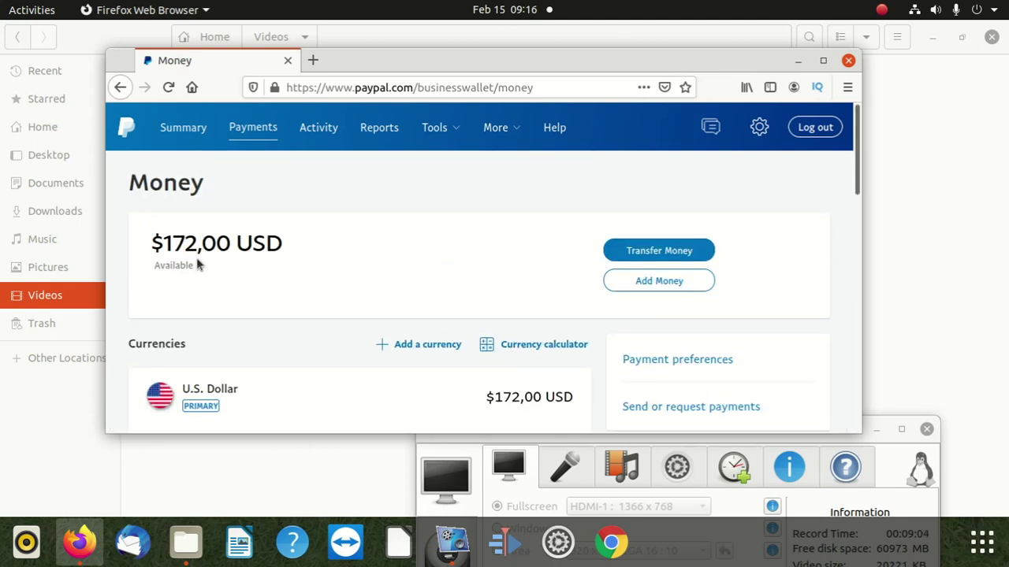